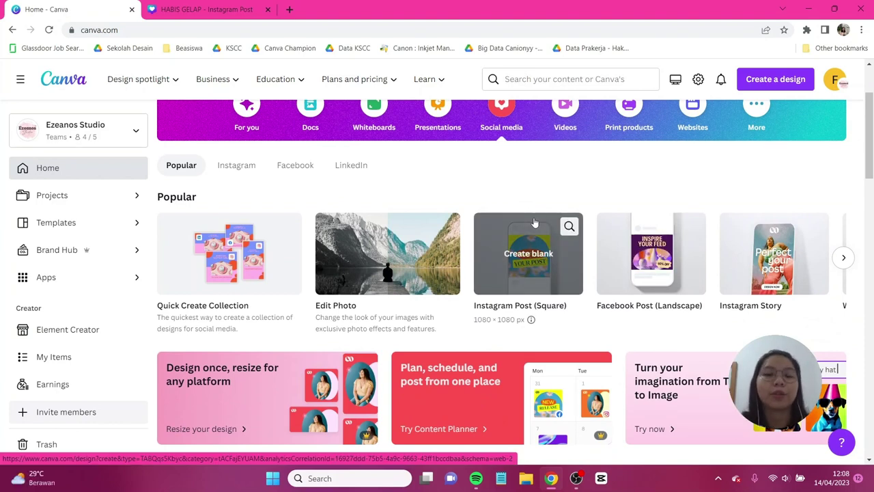
Create a blank Instagram Post (Square) design and set its page background colour to #FFEADA
click(535, 222)
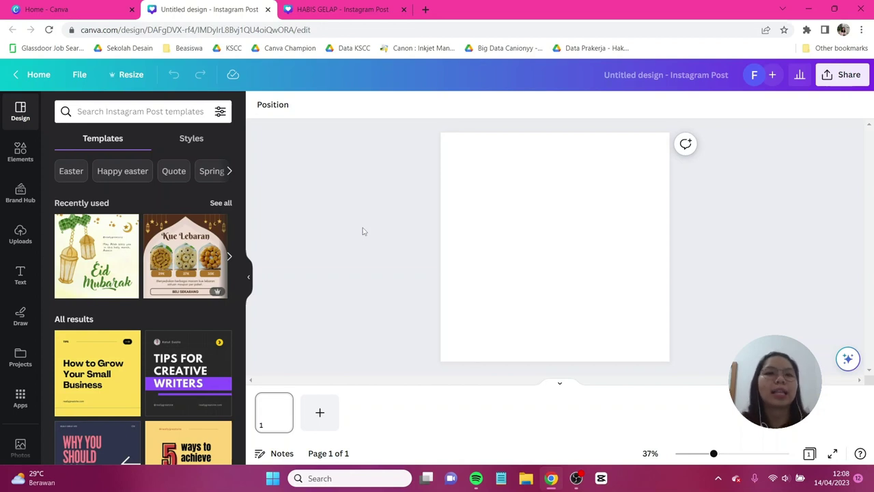
click(470, 200)
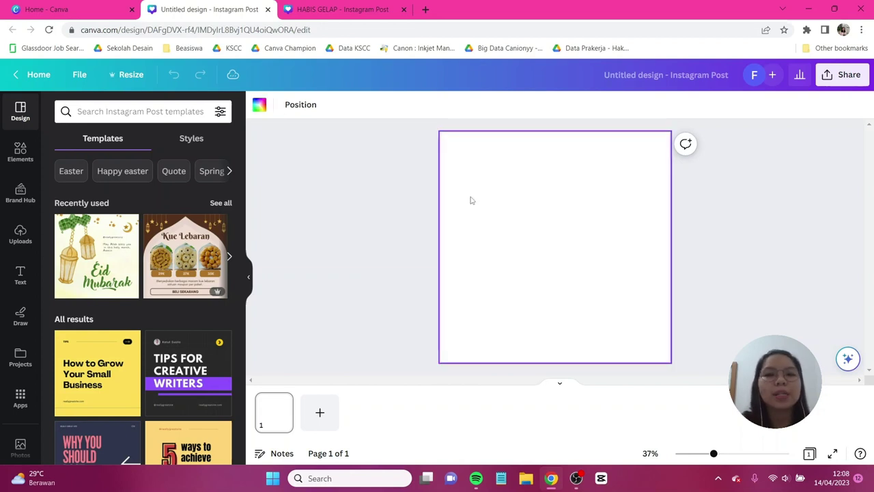
click(259, 104)
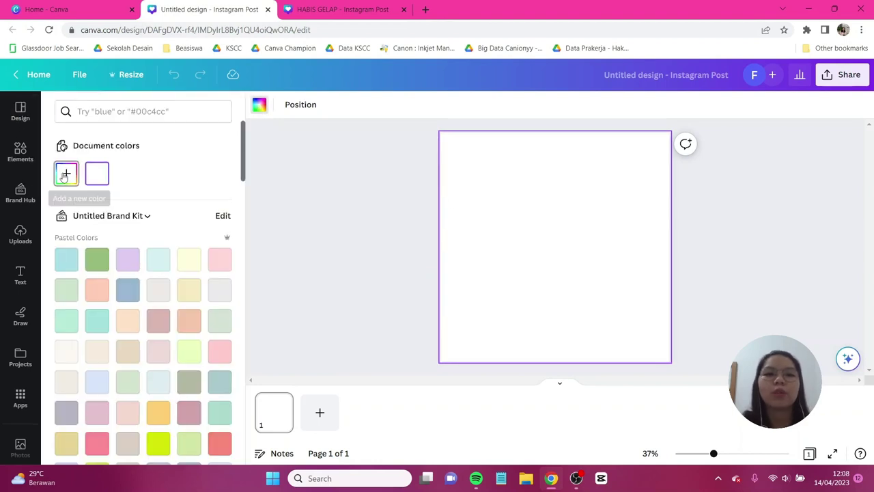
click(65, 174)
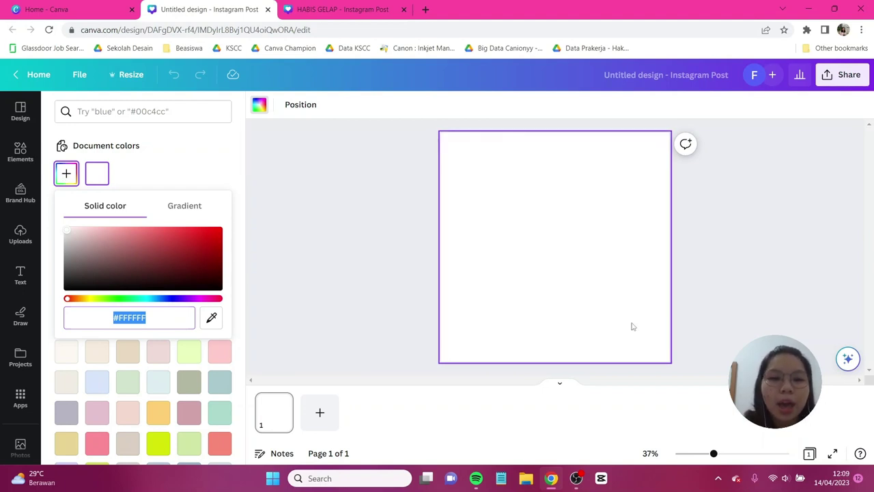
text(#FFEA)
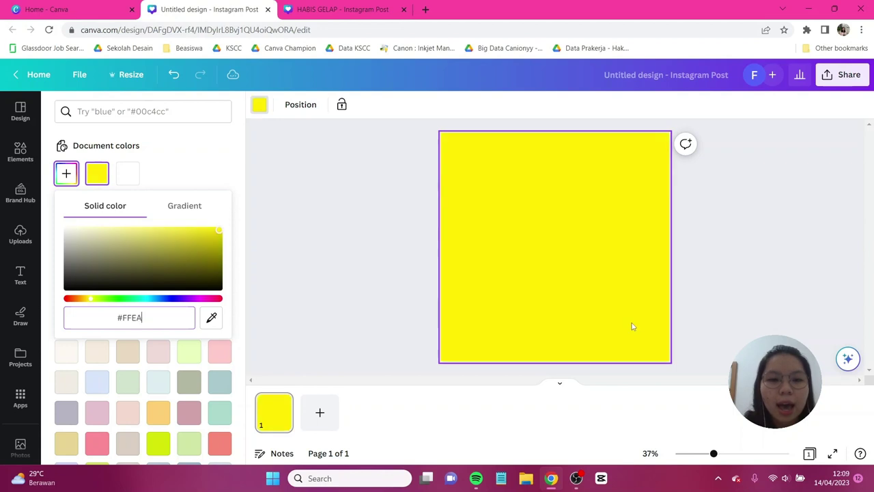
text(DA)
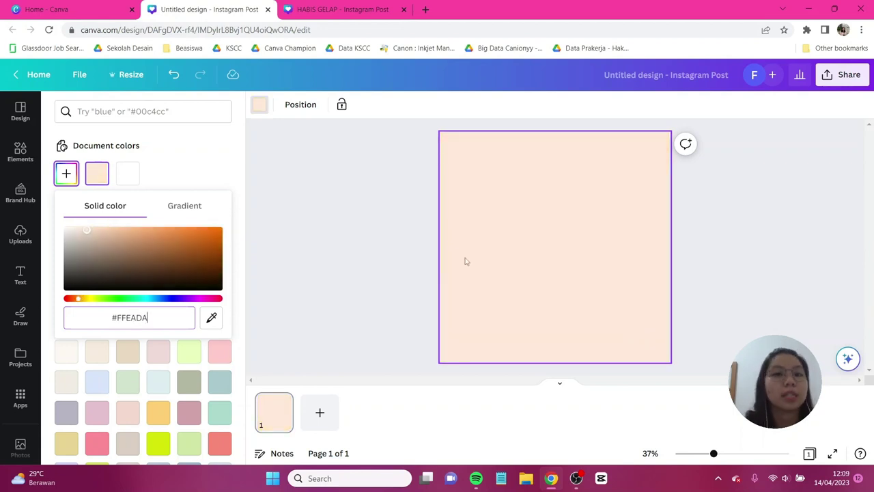
key(Escape)
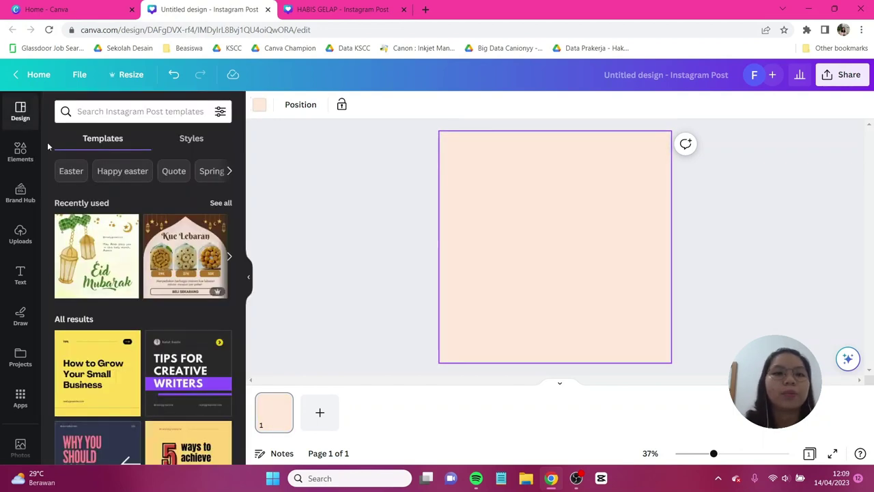
Add the plain circular frame from the Frames elements to the page
click(12, 158)
scroll(114, 194, down, 3)
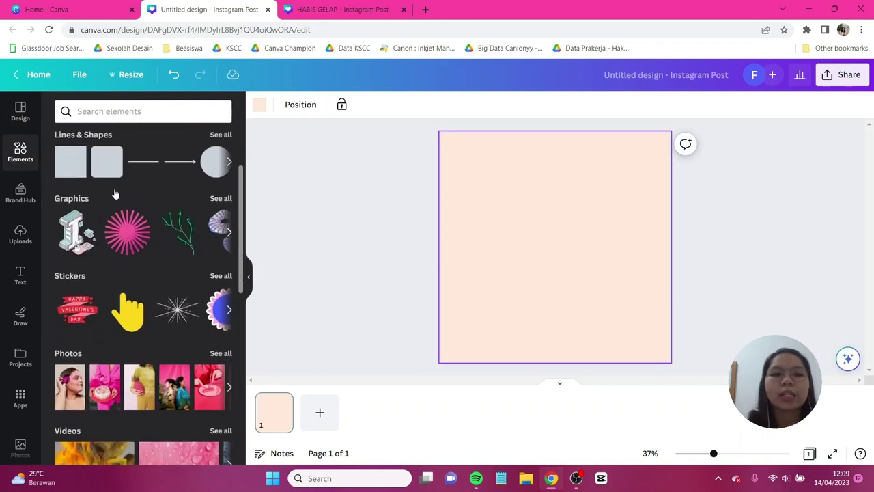
scroll(114, 194, down, 4)
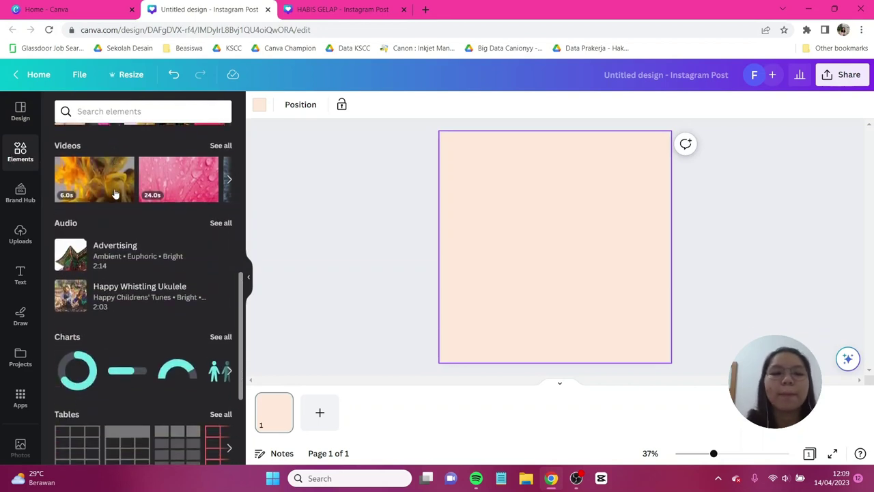
scroll(115, 194, down, 5)
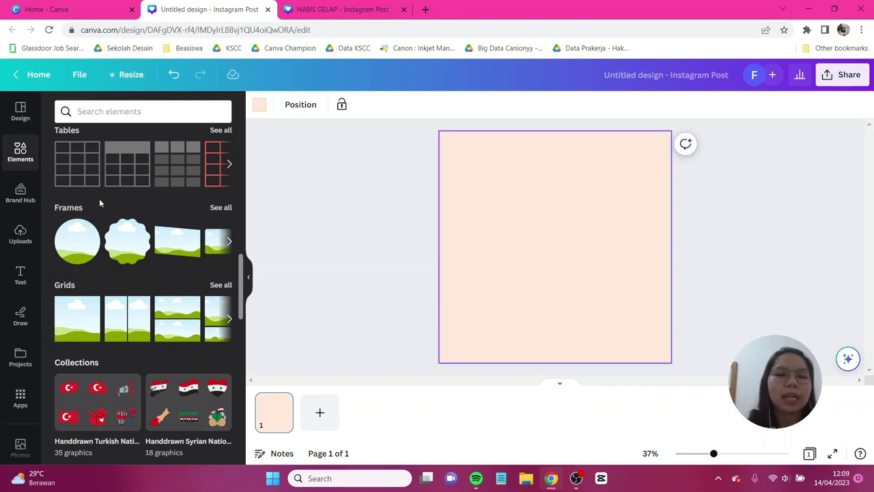
click(79, 251)
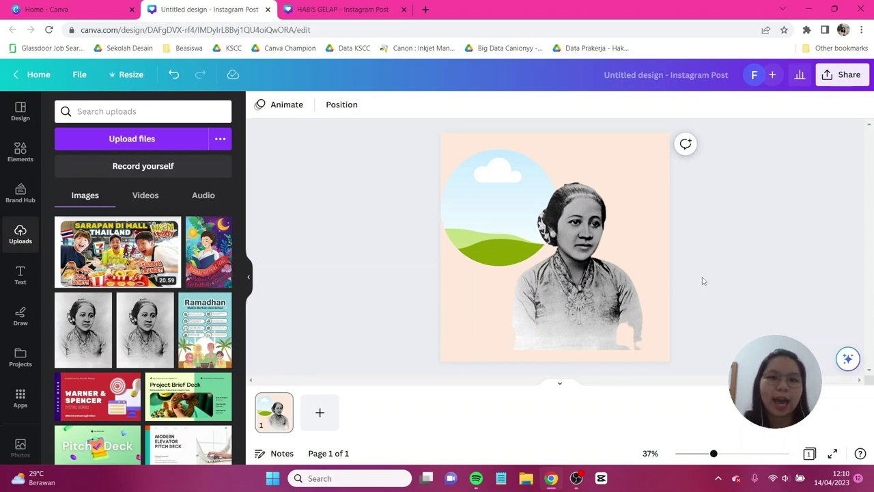
Place the black-and-white portrait inside the circular frame and shift its crop so the whole head fits within the circle
click(580, 272)
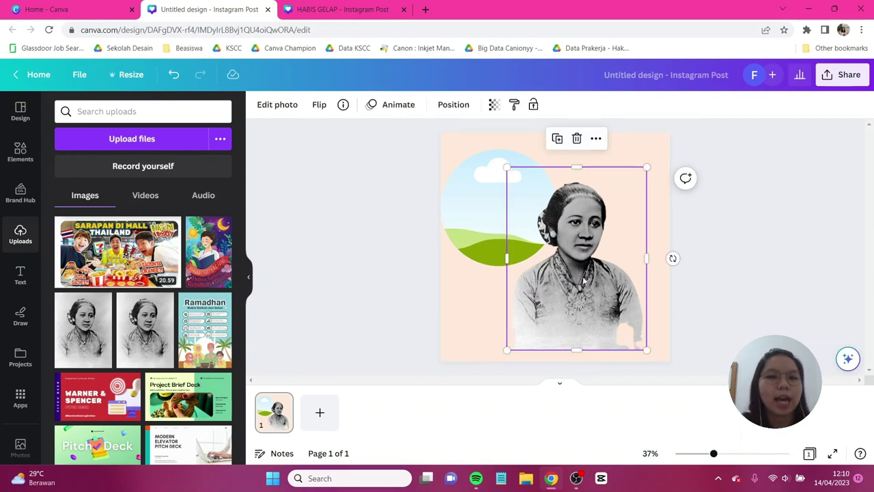
drag(585, 283, 520, 224)
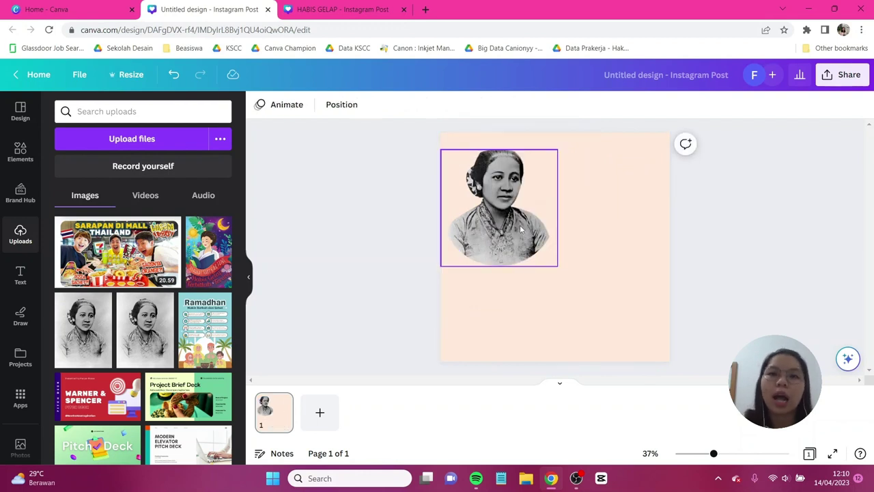
double_click(520, 225)
mouse_move(495, 219)
mouse_down()
mouse_move(494, 201)
mouse_move(494, 213)
mouse_up()
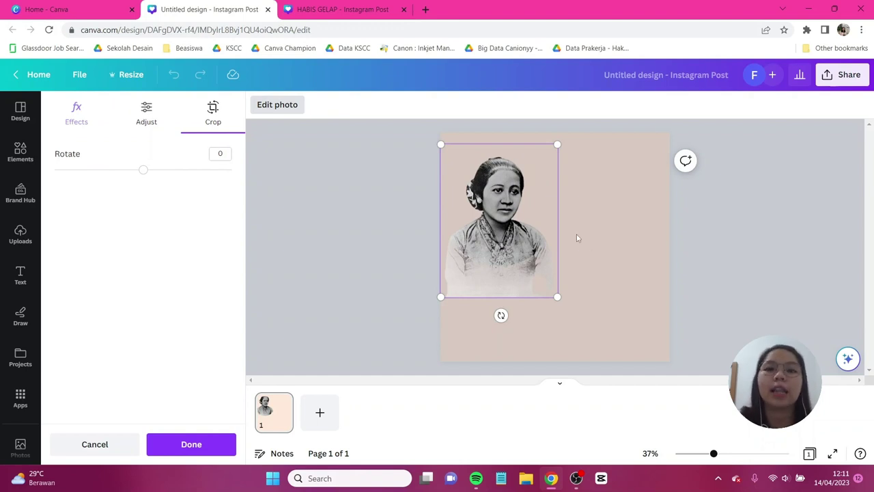
click(191, 444)
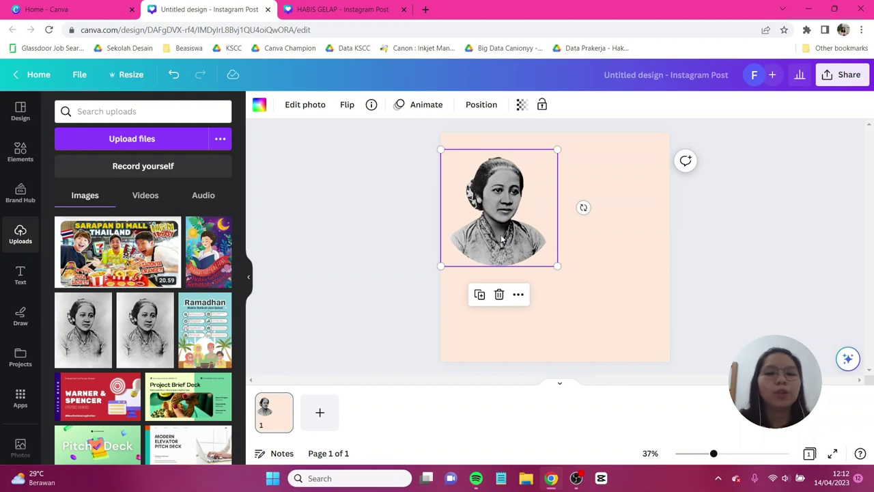
Duplicate the framed portrait, place the copy to its lower right, and fill it with solid colour #47260E
key(ctrl+d)
drag(502, 240, 588, 280)
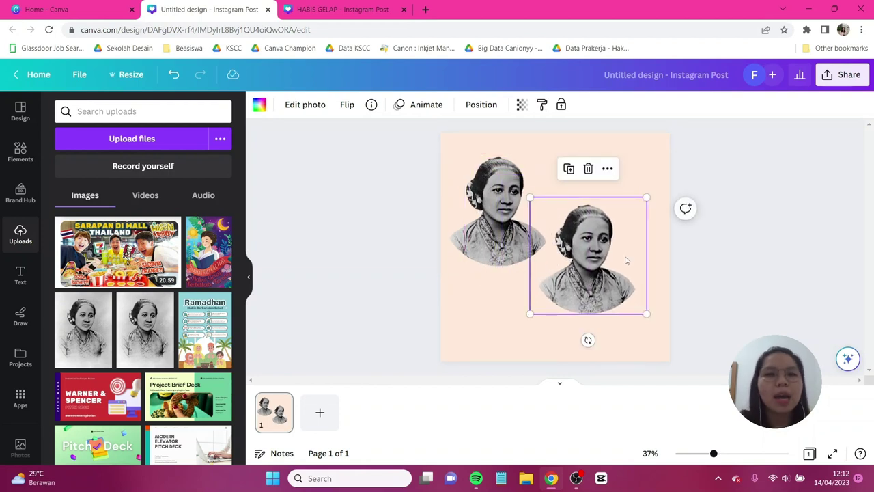
click(258, 105)
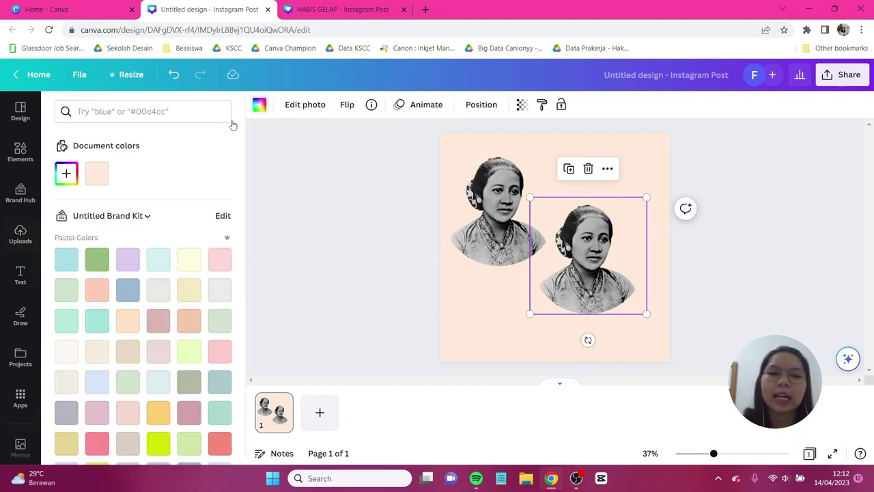
click(66, 175)
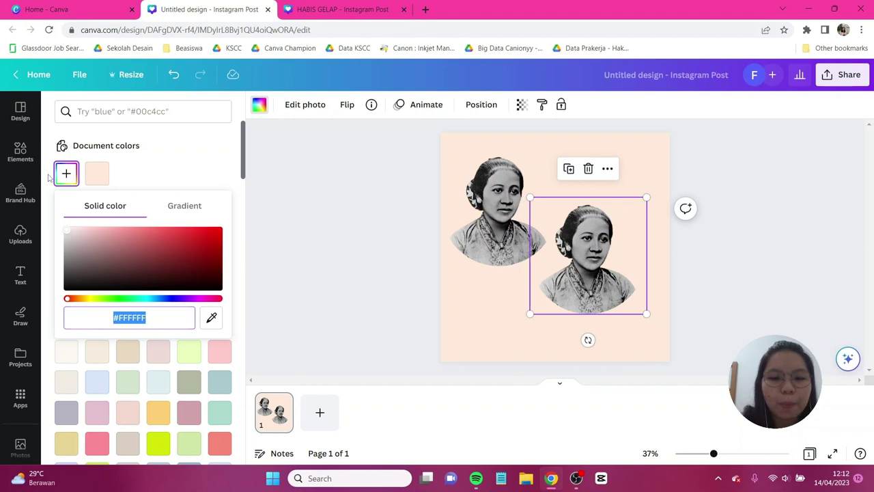
text(#472)
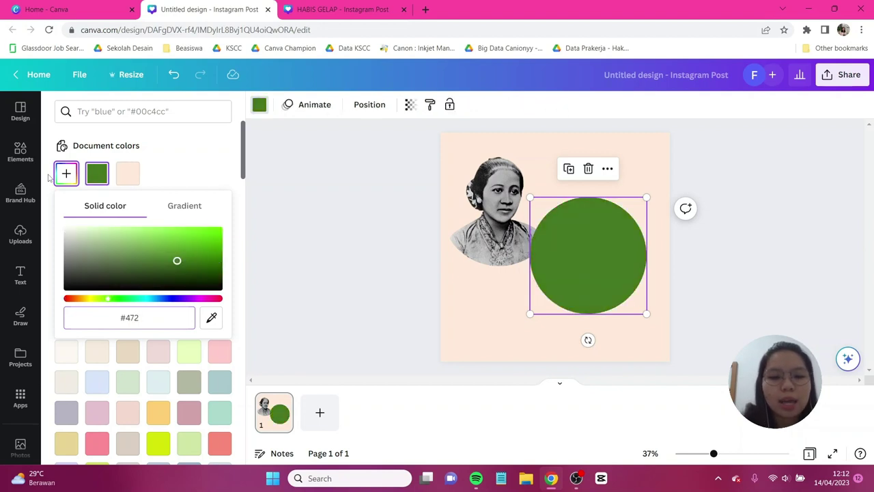
text(60)
text(0)
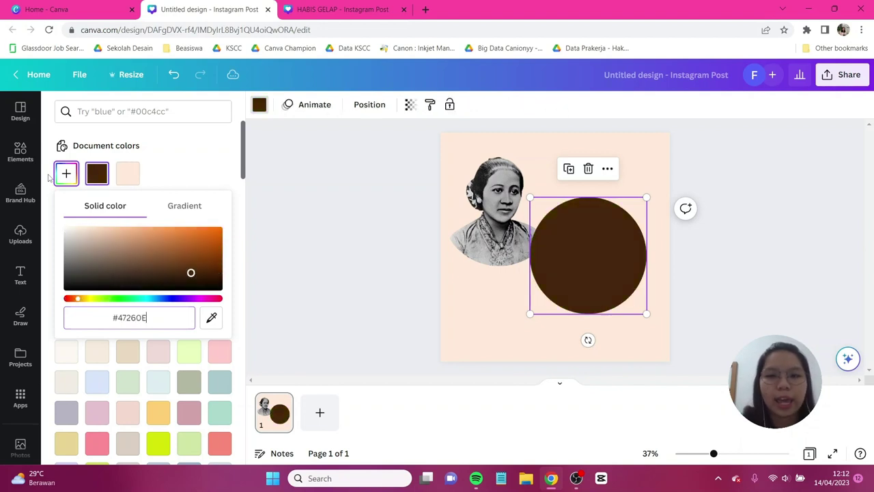
Duplicate the dark brown circle, place the copy below the portrait, and set its colour to #8D5B36
click(591, 250)
key(ctrl+d)
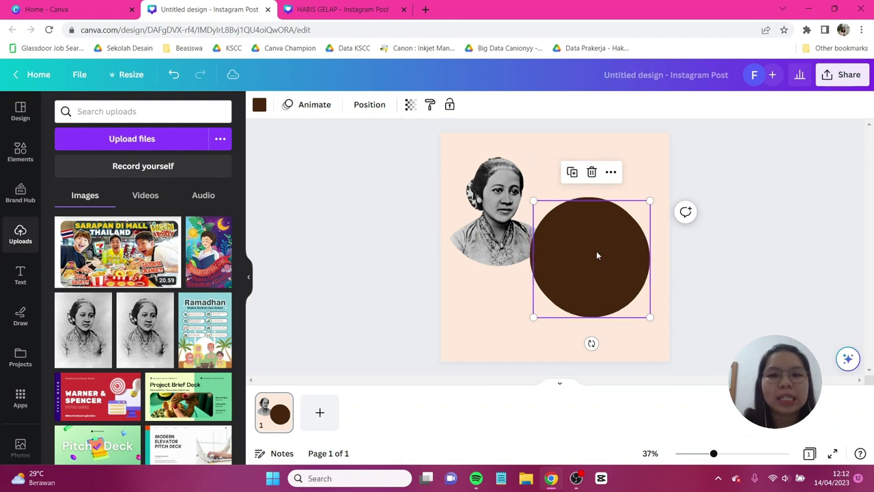
drag(597, 253, 510, 280)
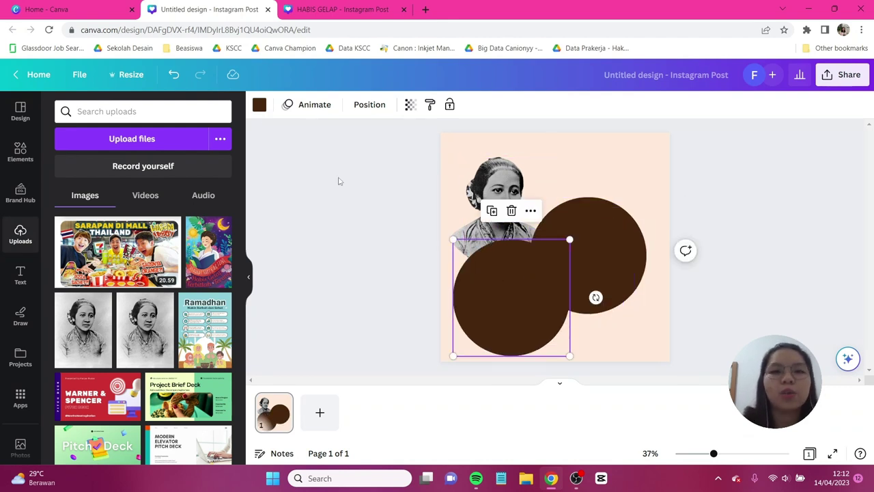
click(259, 105)
click(67, 173)
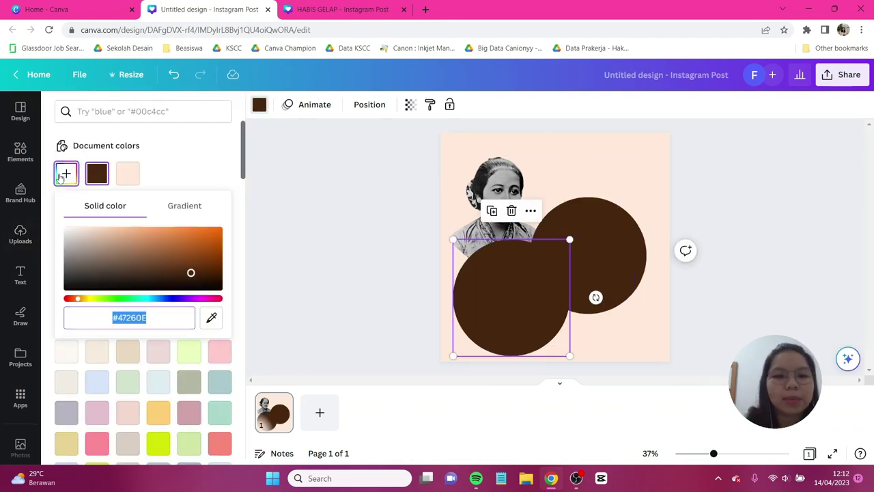
text(#8D)
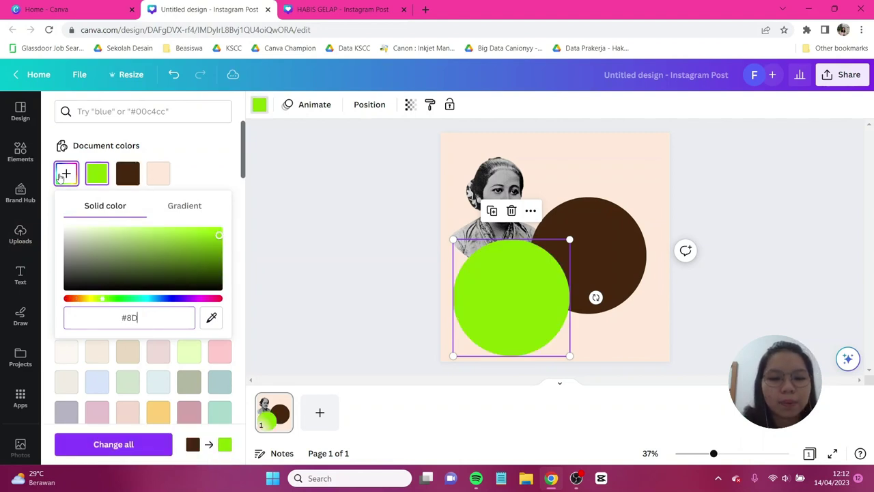
text(5B36)
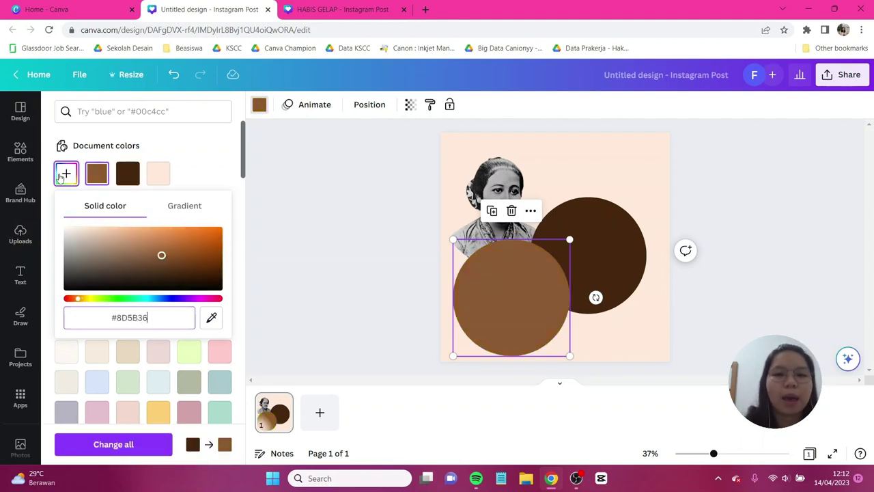
Duplicate the medium brown circle, place the copy in the page's lower-right corner, and set its colour to #CDA486
click(557, 322)
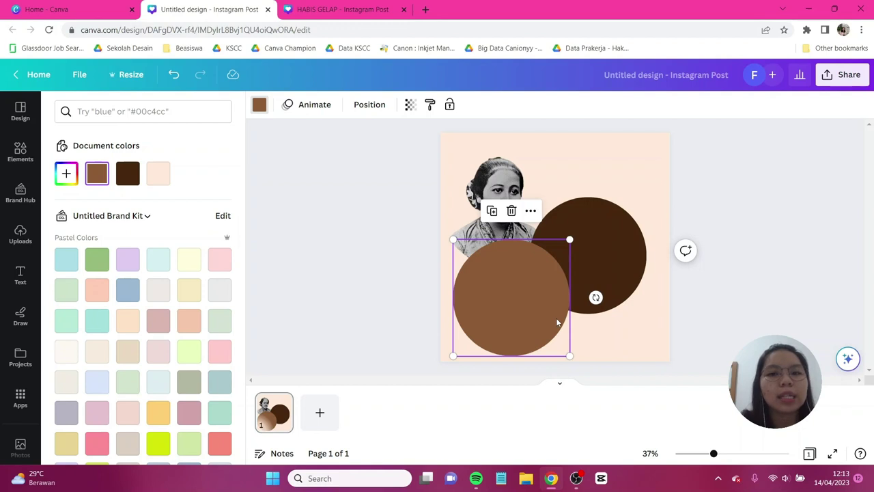
key(ctrl+d)
drag(556, 317, 611, 320)
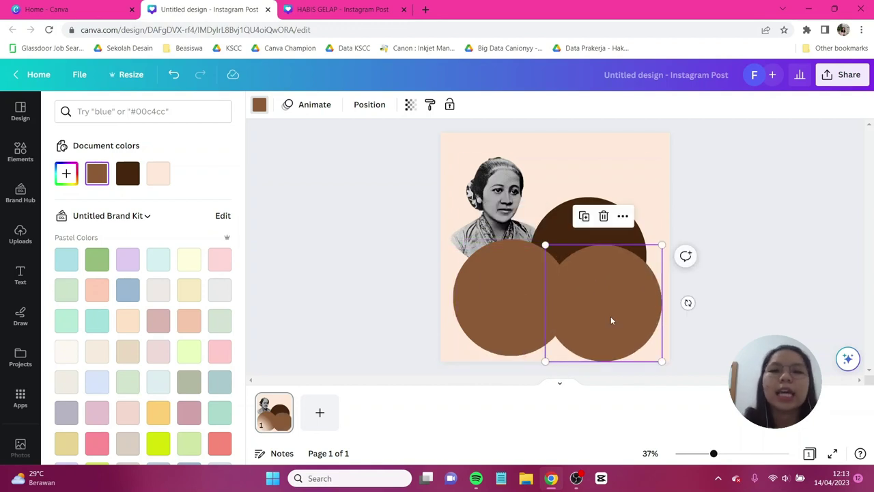
click(69, 175)
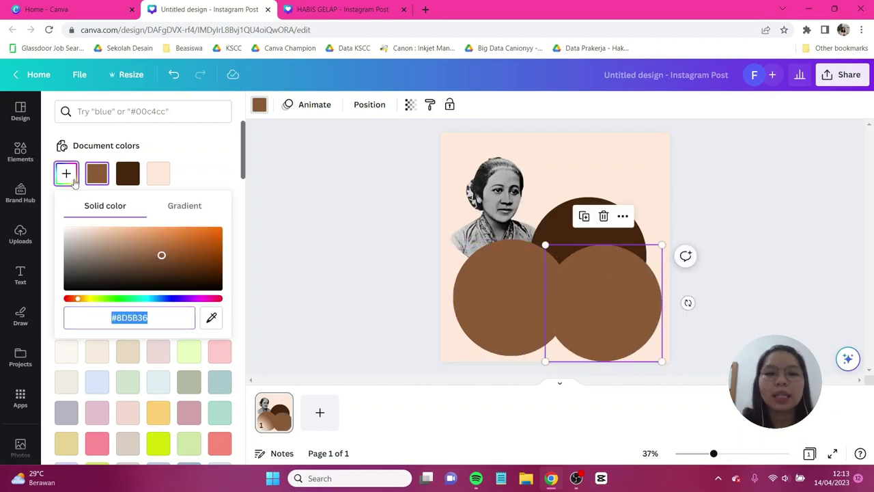
text(#C)
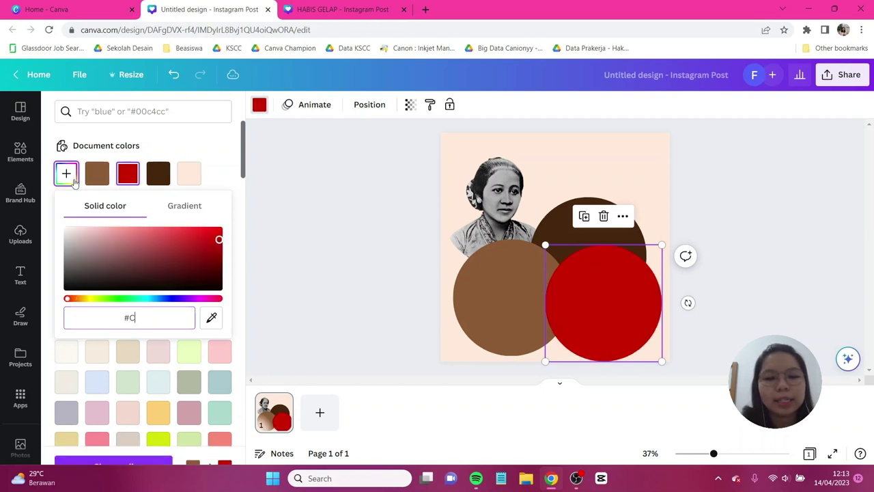
text(DA4)
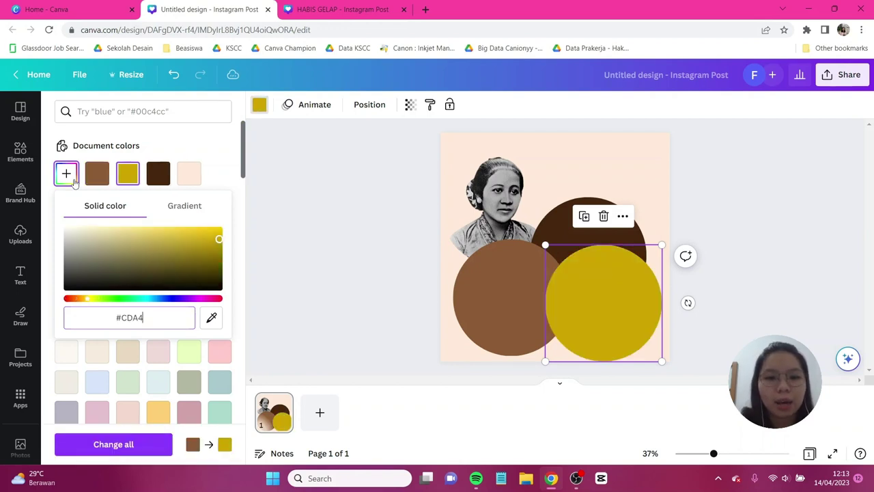
text(86)
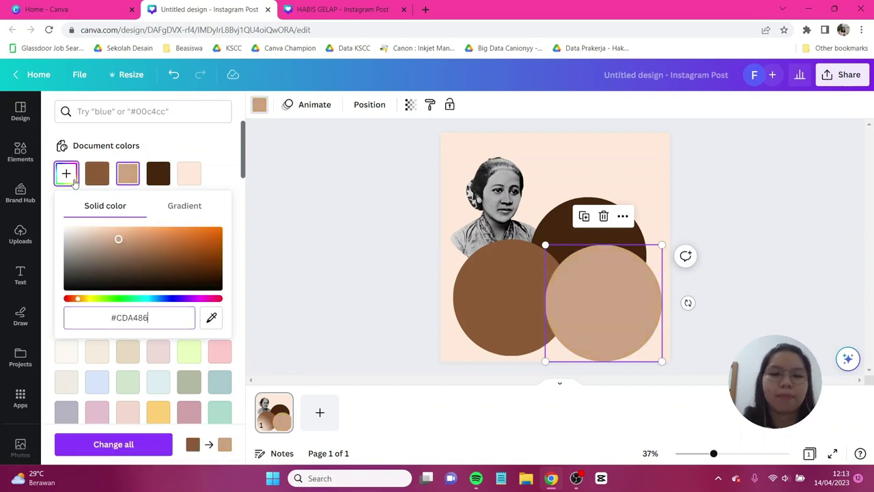
Shrink the light brown circle slightly so it is smaller than the other circles
click(620, 310)
drag(662, 244, 651, 270)
click(699, 307)
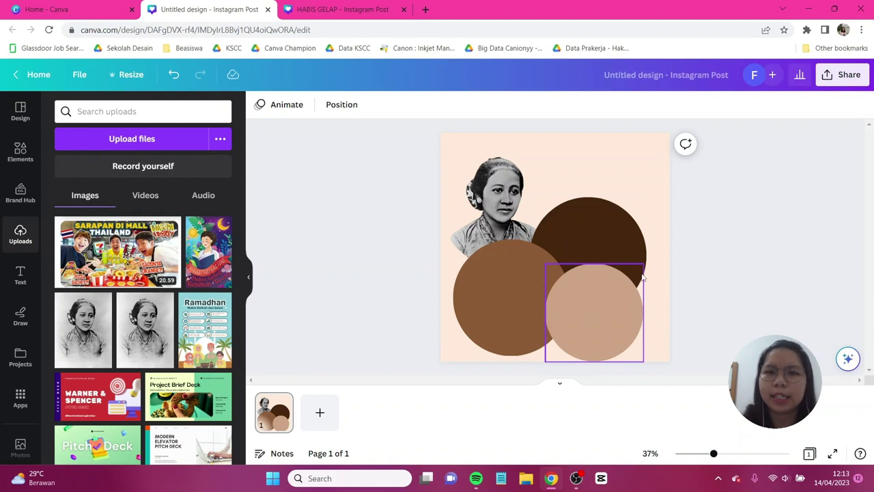
Move the dark brown circle level with the portrait on its right and stack the medium brown circle exactly on top of it
drag(585, 238, 586, 189)
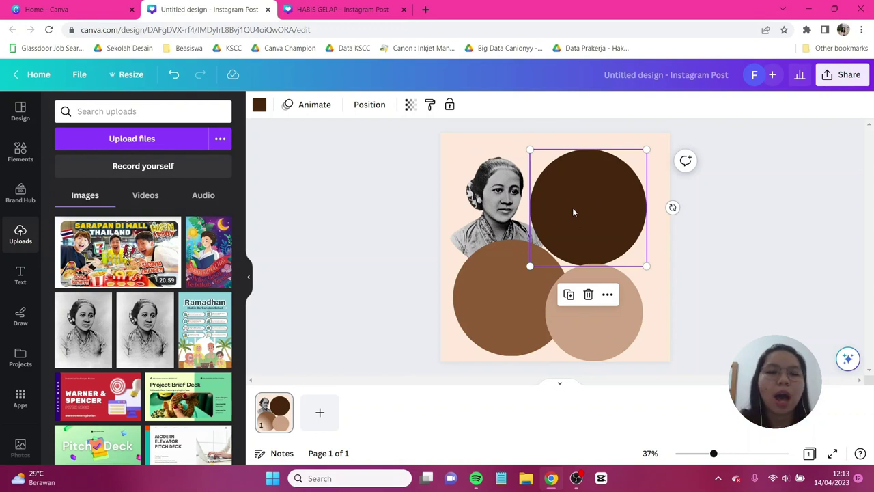
click(503, 284)
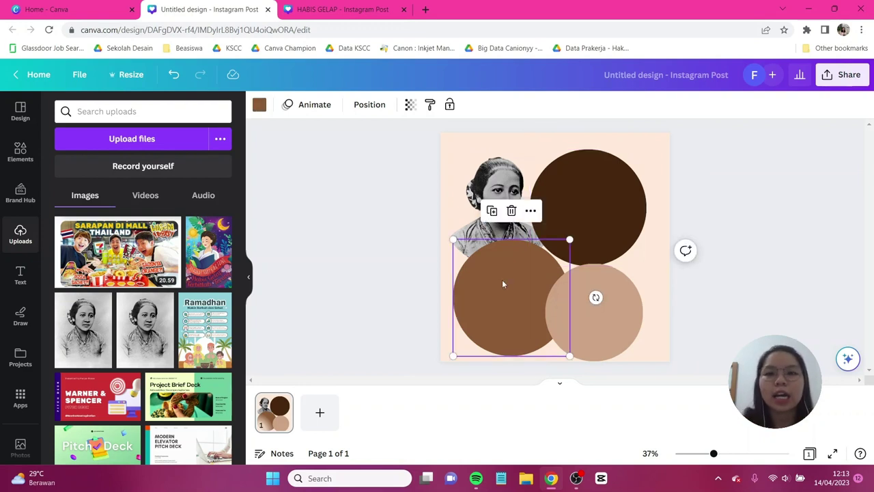
drag(503, 284, 580, 190)
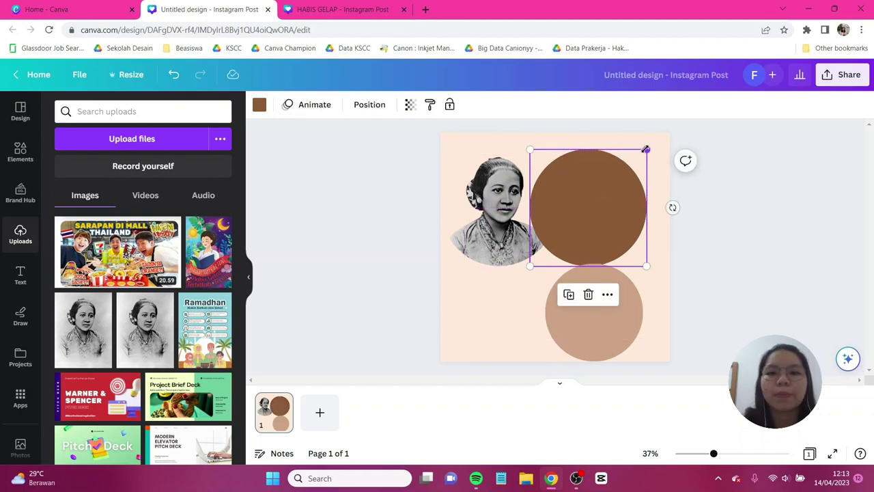
Shrink the medium brown circle slightly and centre it on the dark brown circle so an even dark ring surrounds it
drag(646, 146, 633, 164)
mouse_move(582, 212)
mouse_down()
mouse_move(585, 195)
mouse_move(589, 202)
mouse_up()
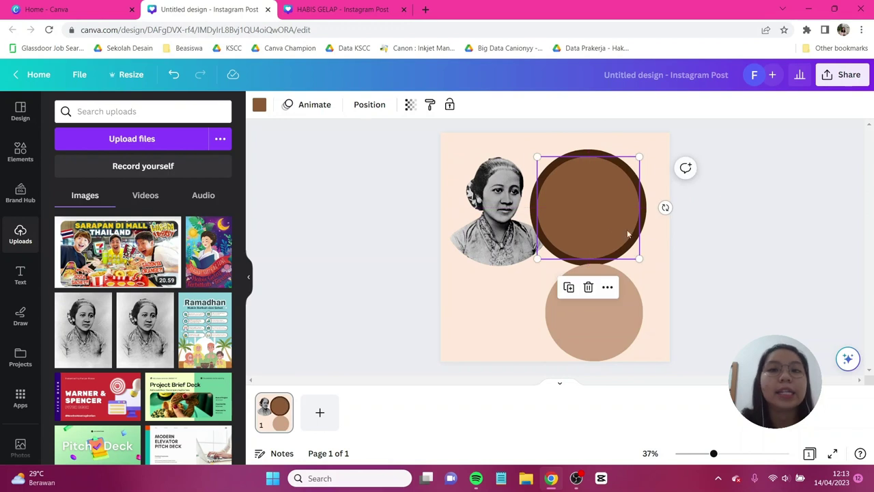
click(722, 277)
Stack the light brown circle on the medium brown one, shrink it slightly and centre it within the rings
click(609, 294)
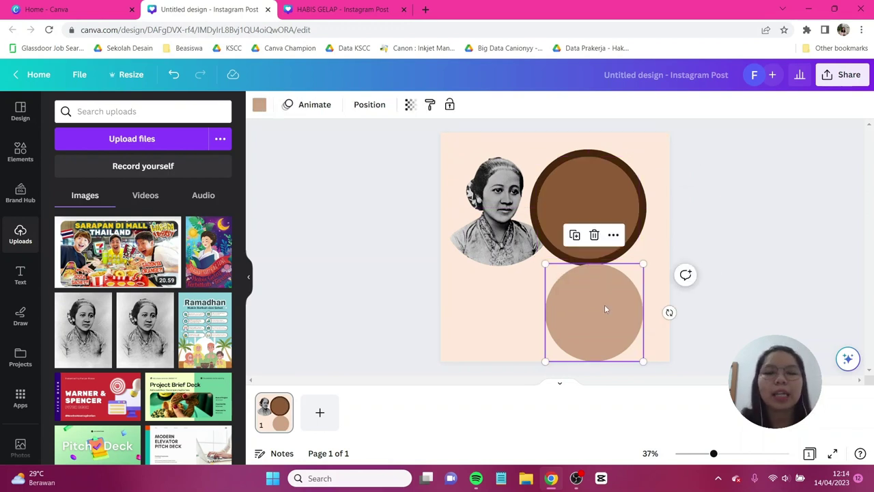
drag(598, 316, 591, 210)
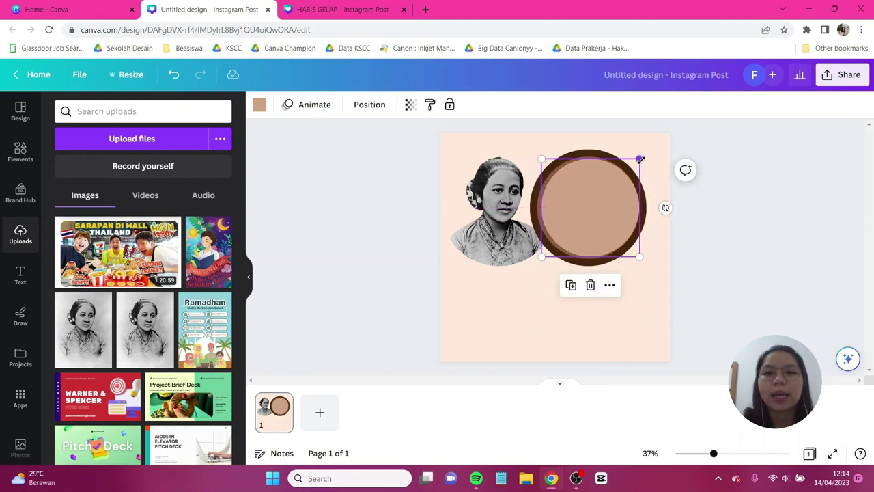
drag(638, 160, 634, 165)
drag(585, 216, 585, 212)
click(696, 266)
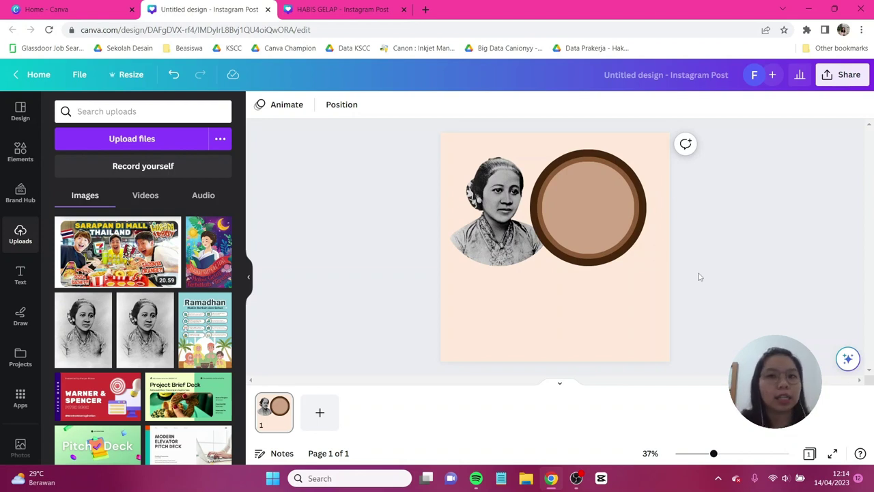
Move the circle-framed portrait exactly over the stacked brown circles and bring it to the front
drag(495, 205, 568, 214)
drag(561, 214, 566, 212)
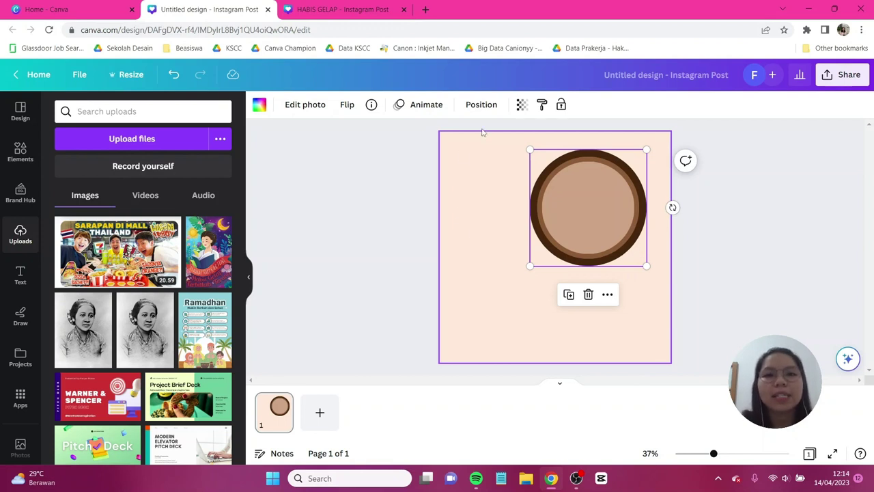
click(481, 104)
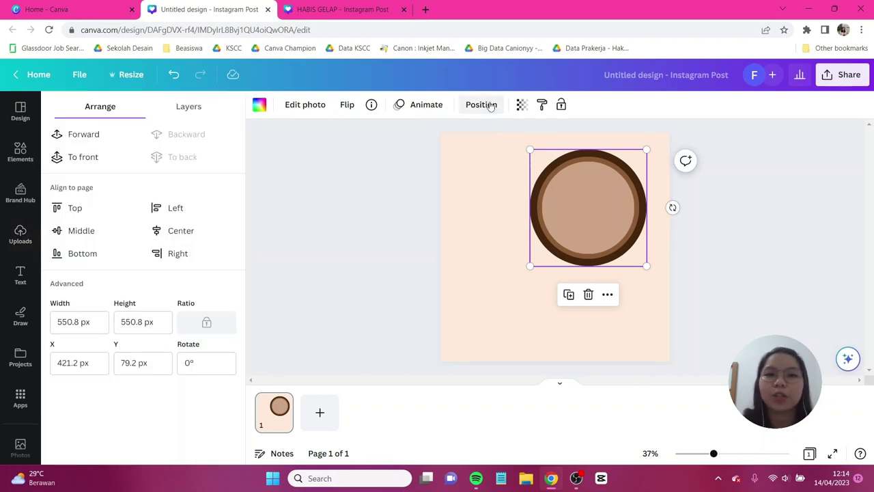
click(79, 159)
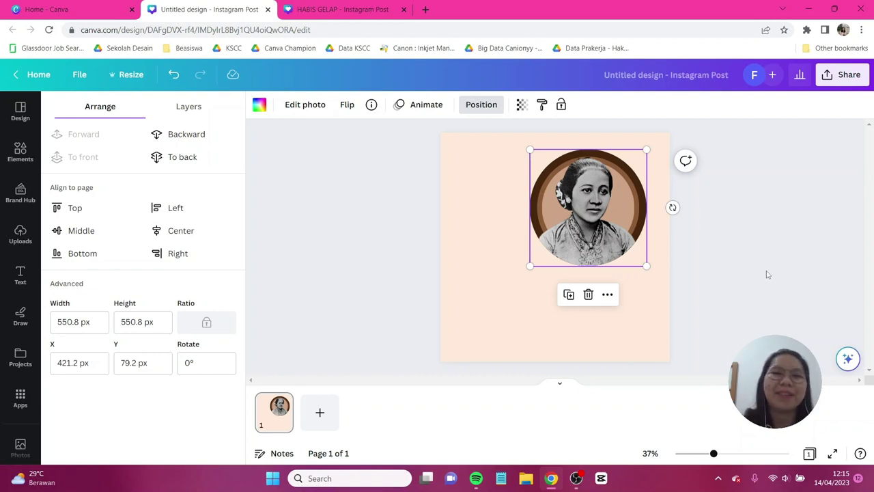
Enlarge the portrait and all three brown circles together and centre them horizontally in the upper part of the page
key(ctrl+a)
drag(613, 170, 639, 143)
drag(578, 188, 565, 205)
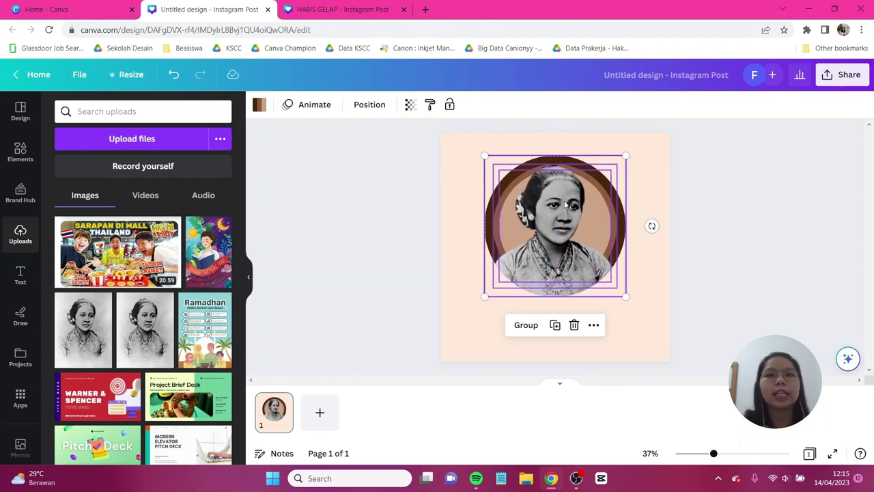
click(690, 263)
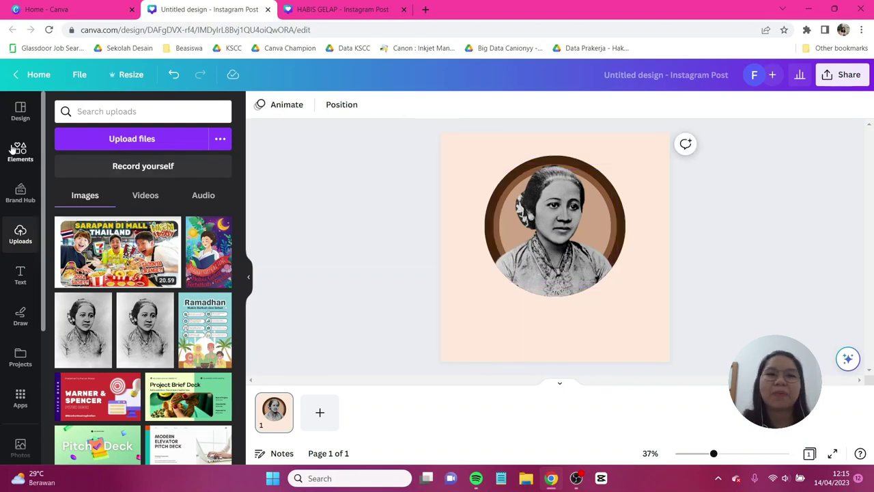
Search the element graphics for "peach floral watercolor" and add the first rose bouquet to the page
click(15, 149)
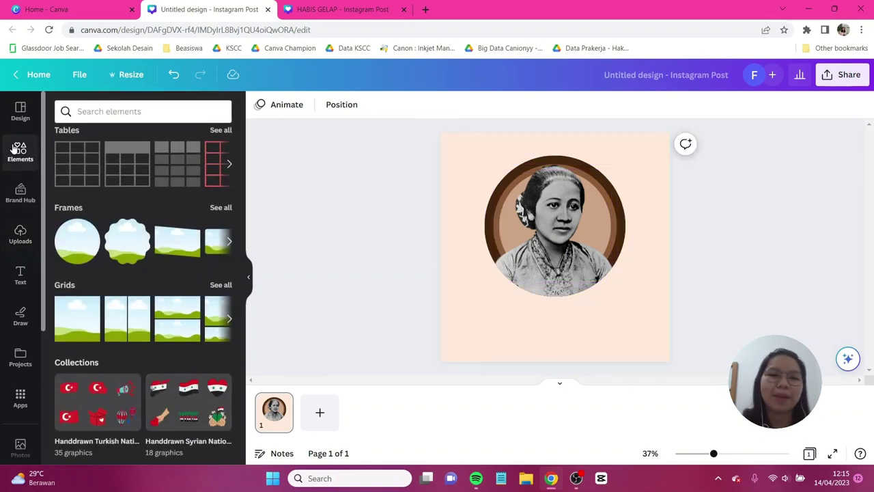
click(115, 112)
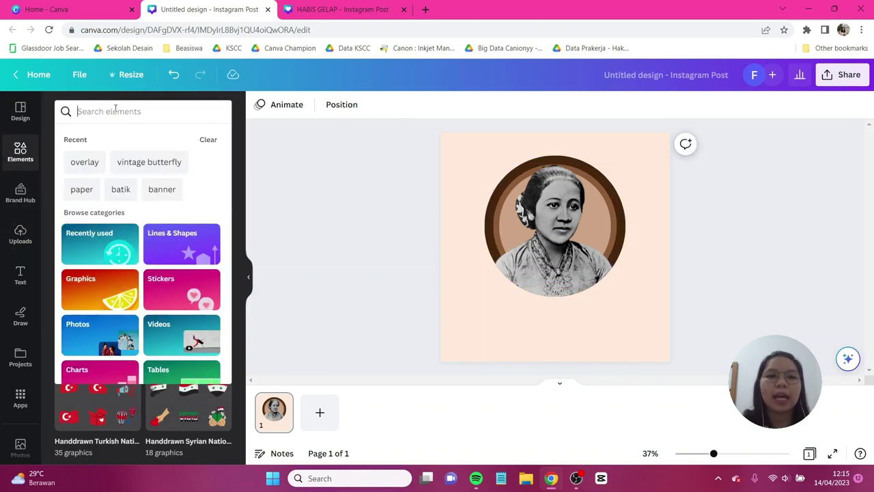
text(peac)
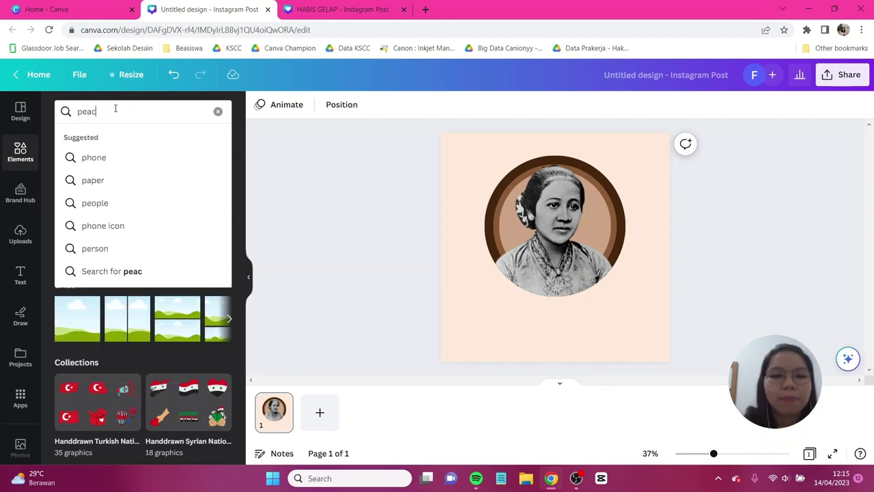
text(h floral)
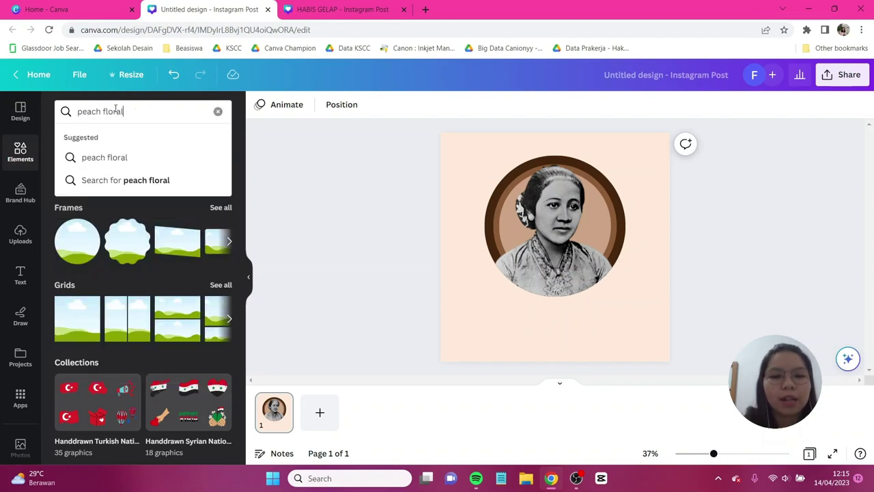
text( watercolor)
key(Return)
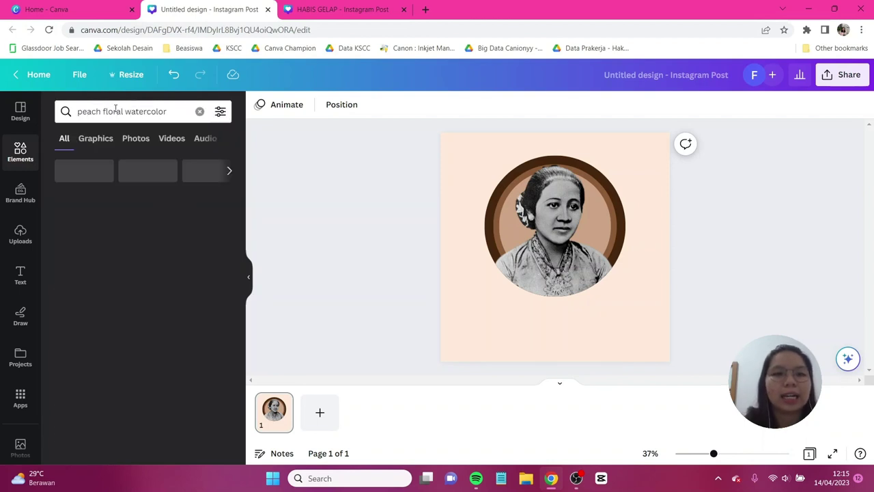
click(105, 140)
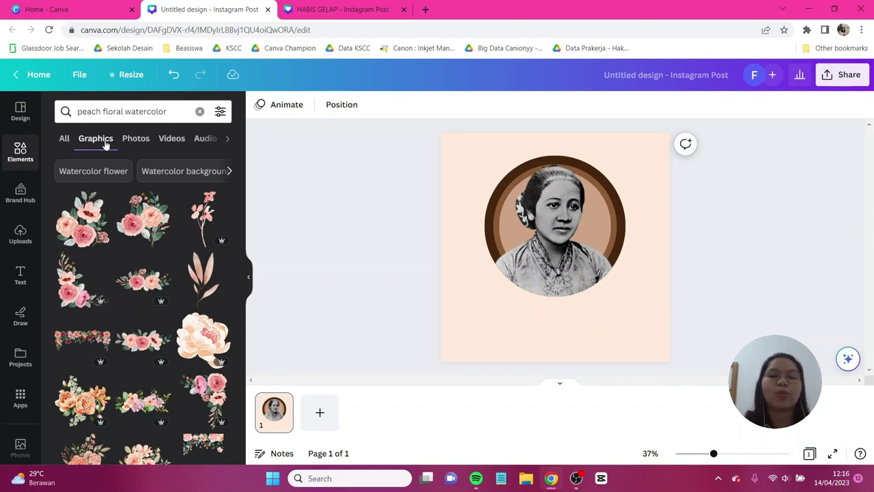
click(86, 233)
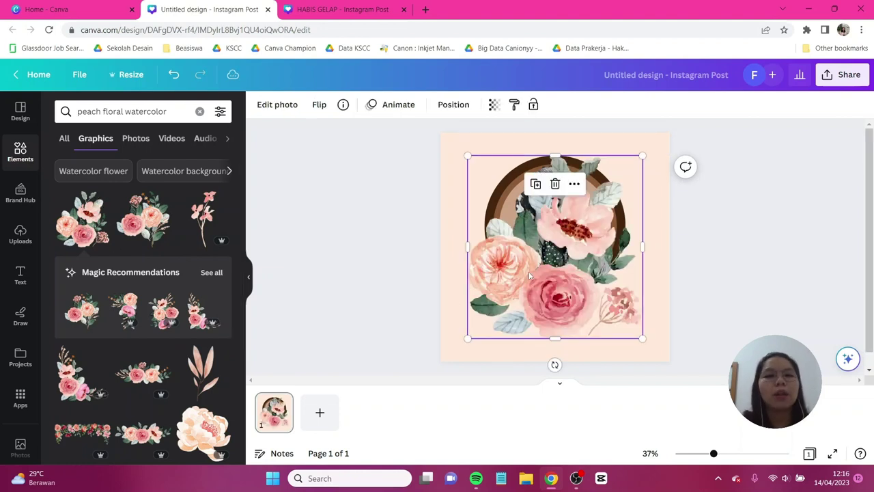
mouse_move(530, 275)
mouse_down()
mouse_move(522, 272)
mouse_move(528, 286)
mouse_up()
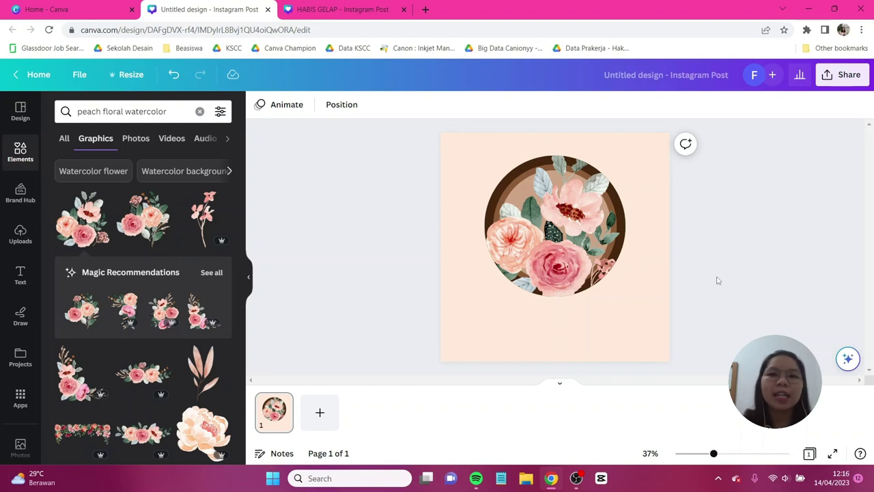
click(175, 74)
click(174, 74)
click(174, 75)
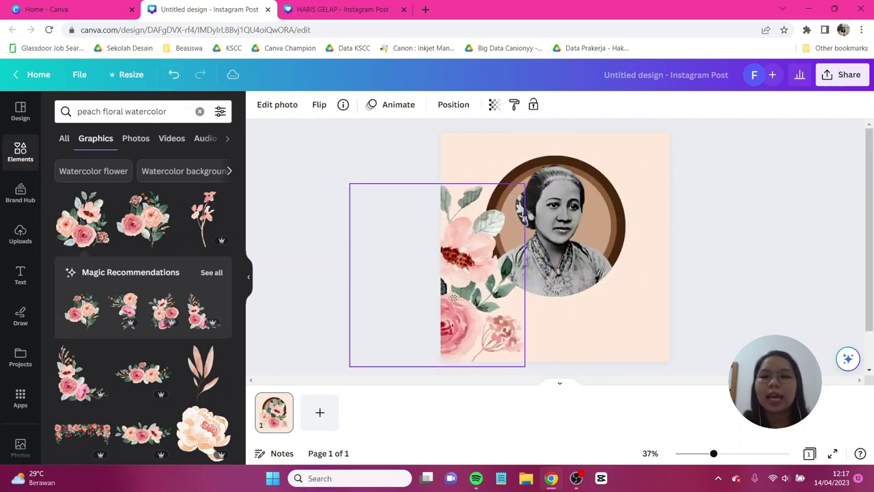
Move the bouquet partly off the page's left edge and fully lock the portrait frame
drag(453, 297, 443, 296)
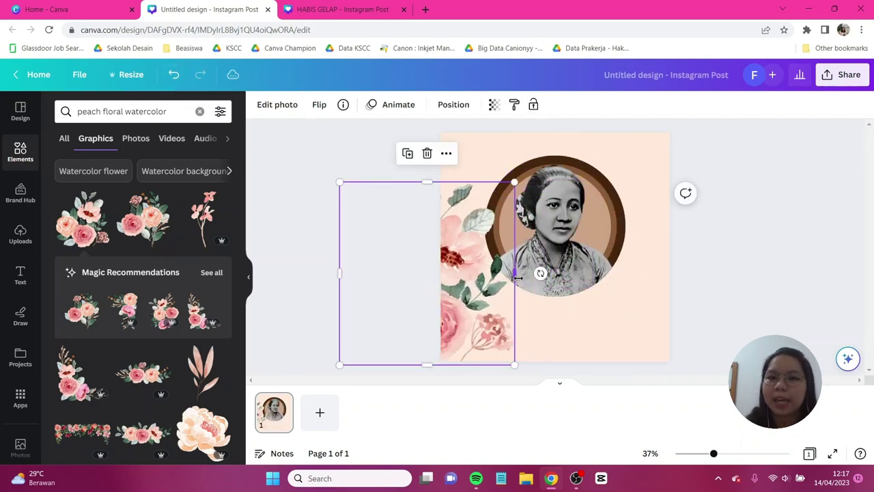
click(567, 213)
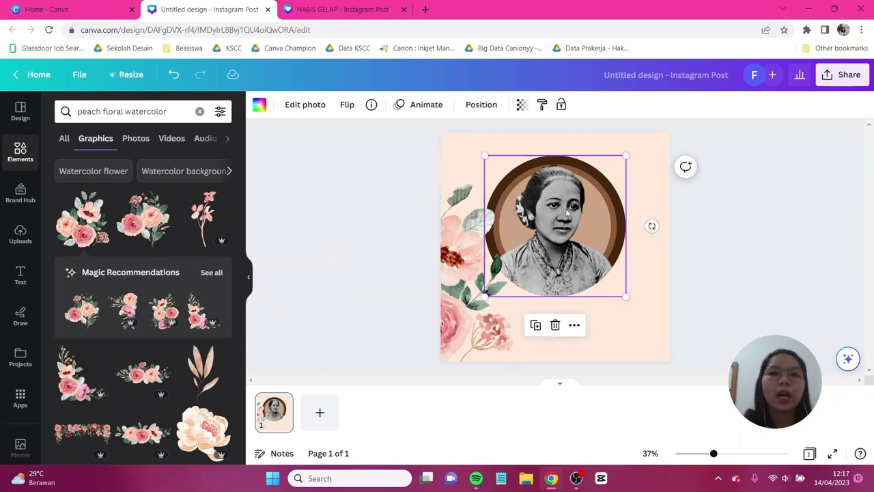
click(562, 105)
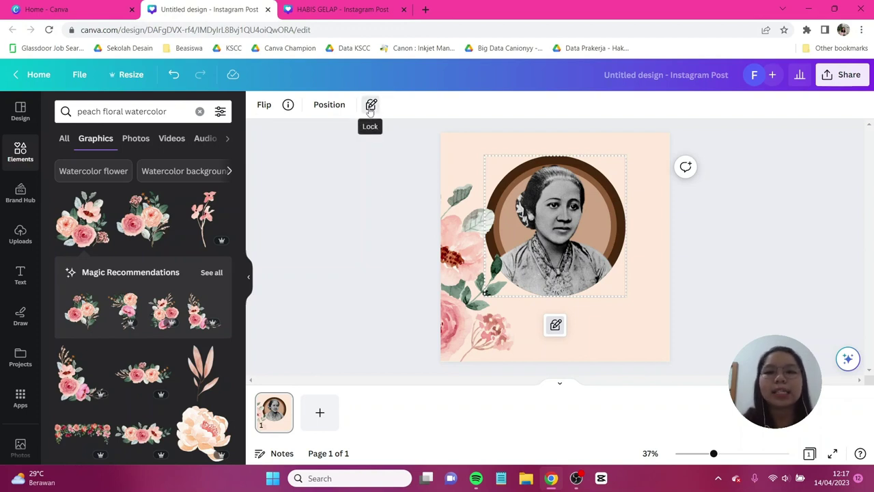
click(372, 109)
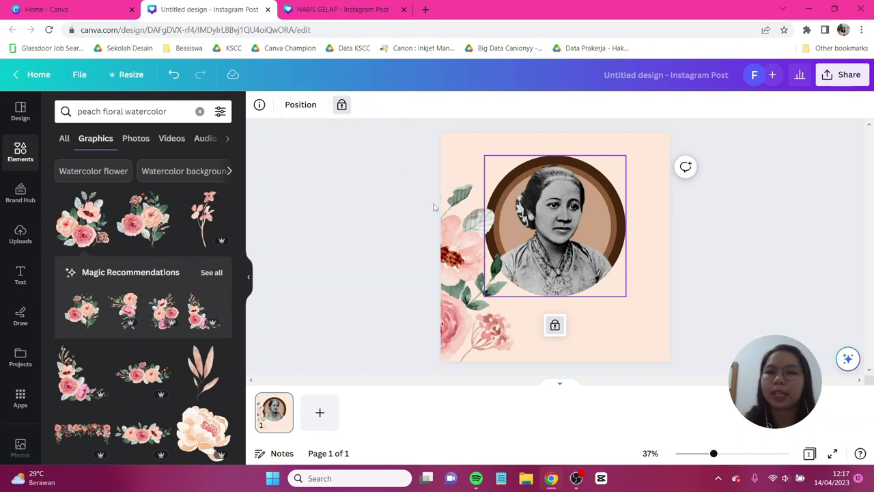
Shrink the bouquet to about 555 × 580 px over the portrait's left side and place a slightly rotated duplicate over its right side
click(449, 291)
drag(433, 296, 551, 239)
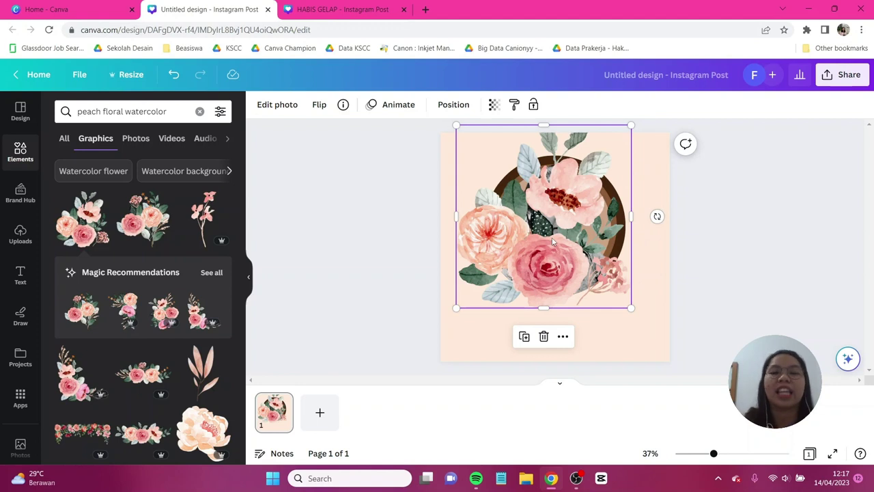
drag(631, 126, 573, 183)
drag(503, 274, 584, 246)
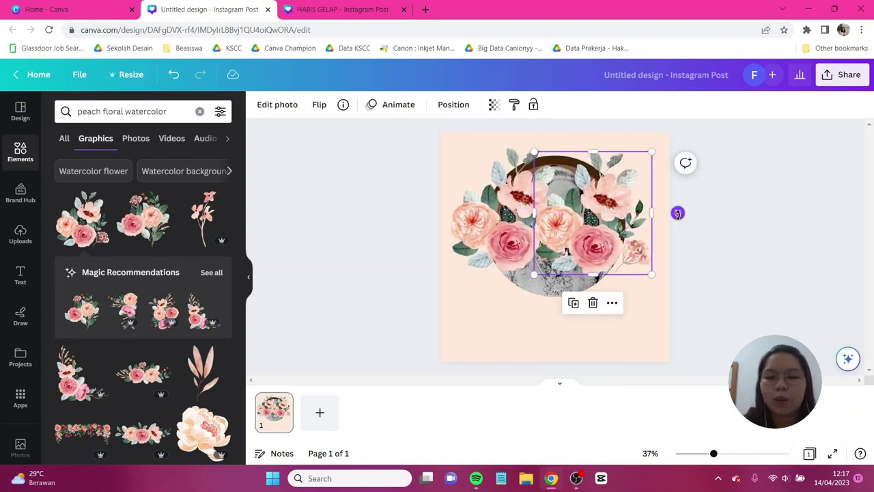
mouse_move(678, 212)
mouse_down()
mouse_move(675, 249)
mouse_move(678, 214)
mouse_up()
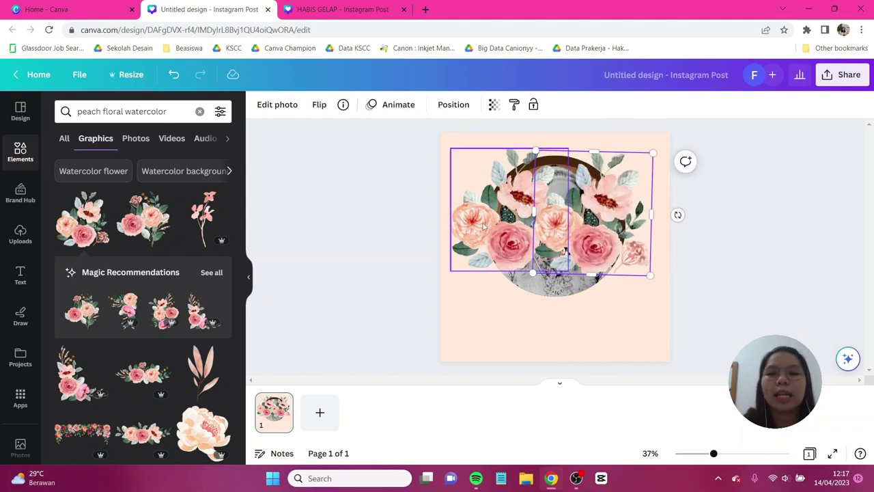
Send both rose bouquets to the back, behind the portrait and its brown circles
shift+click(483, 227)
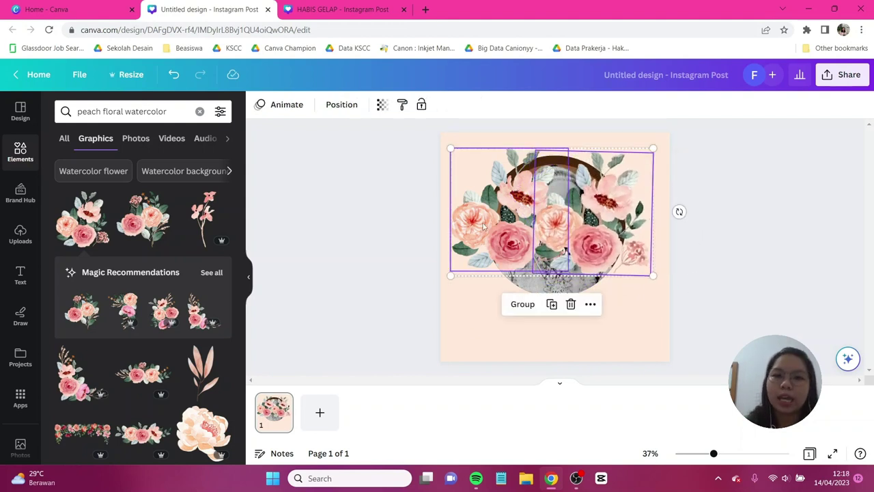
click(343, 108)
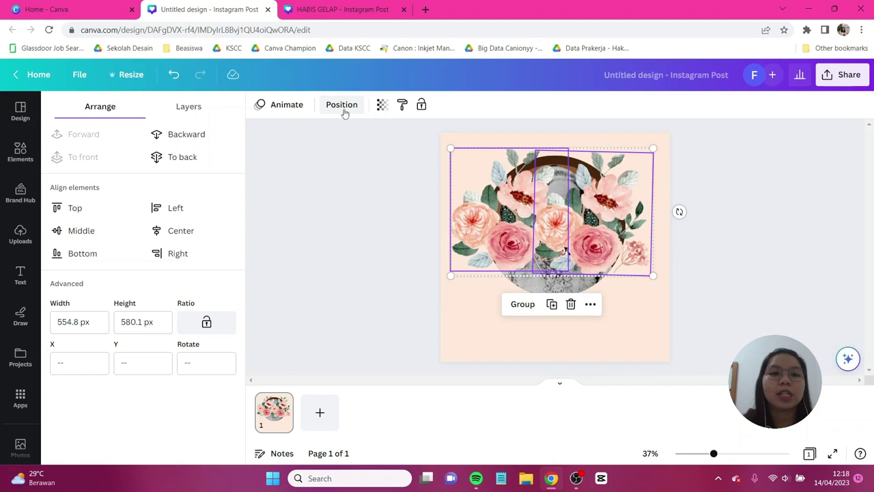
click(204, 162)
click(754, 238)
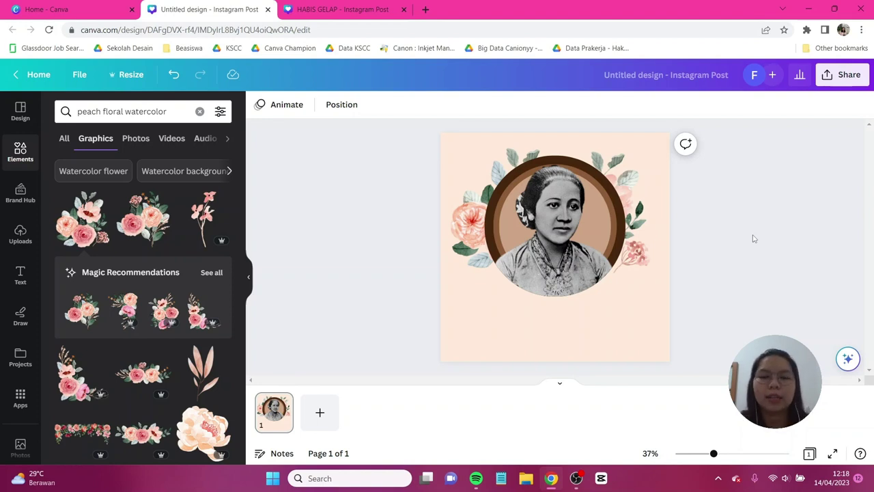
Add the second rose bouquet graphic at about 538 × 565 px behind the upper part of the portrait circle
click(156, 229)
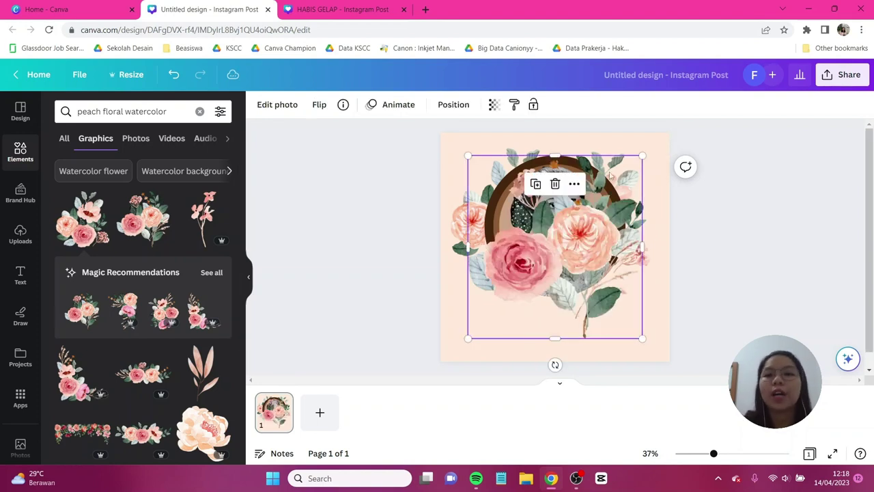
drag(641, 154, 577, 210)
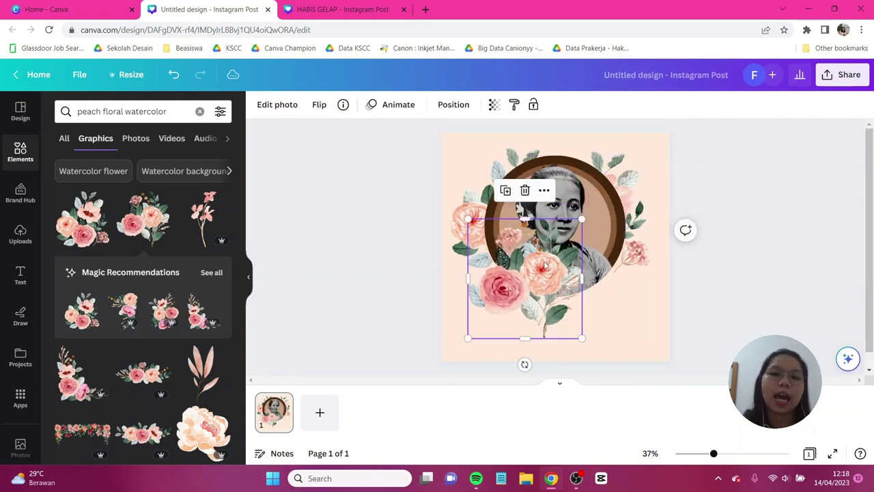
drag(543, 260, 569, 188)
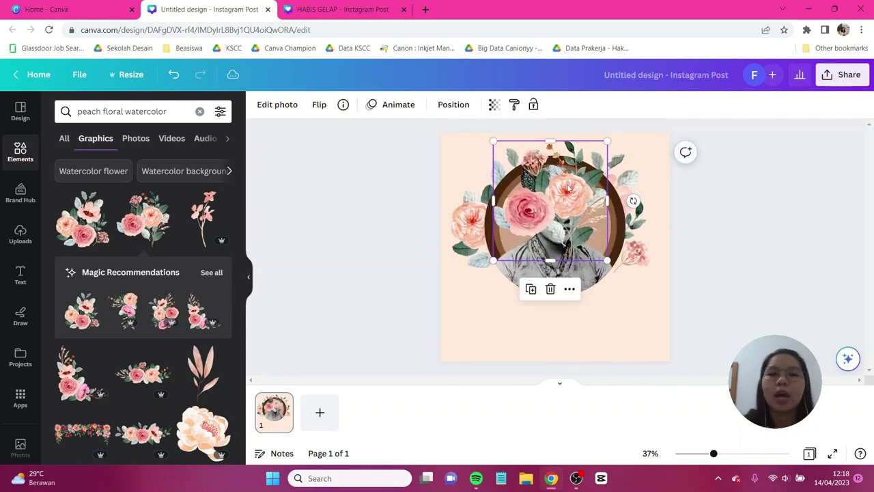
click(455, 105)
click(182, 158)
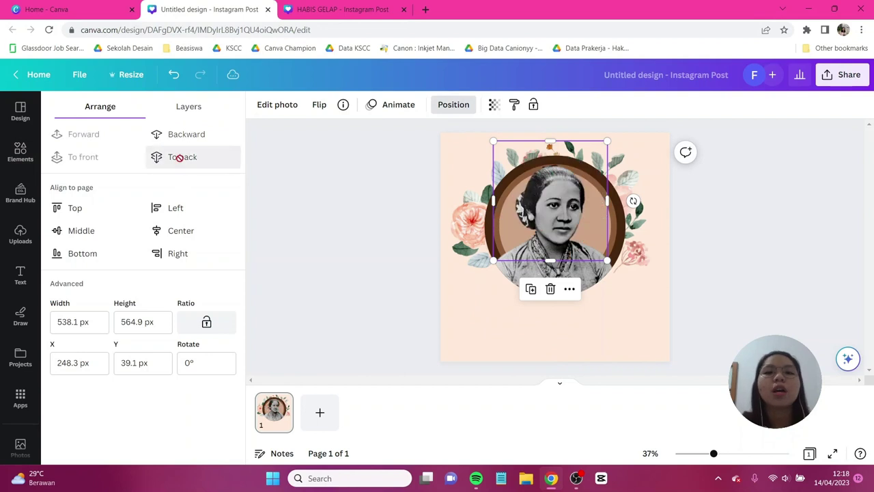
click(746, 258)
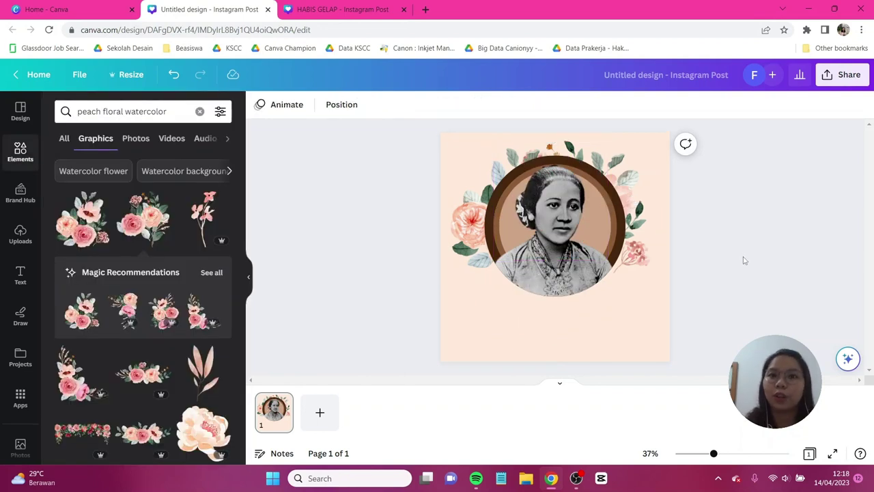
Unlock the portrait frame, group it with its brown circles and the rose bouquets, and move the group slightly lower on the page
click(548, 226)
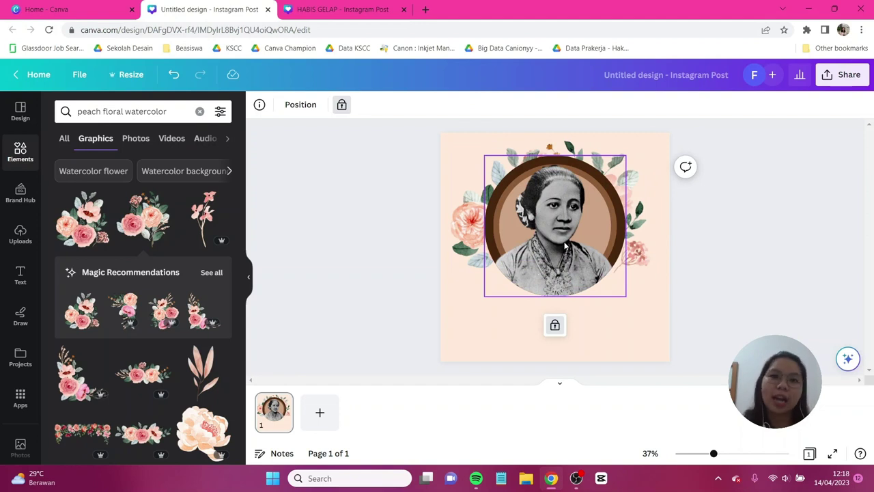
click(342, 105)
drag(760, 347, 347, 150)
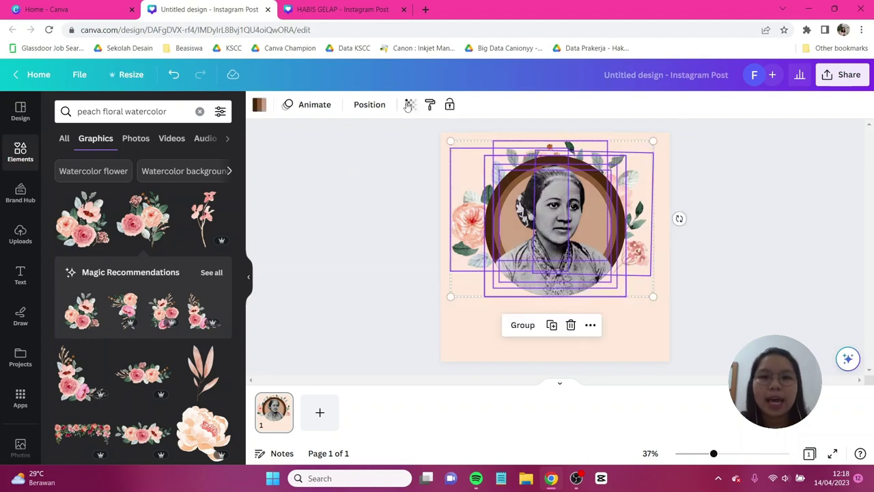
click(522, 326)
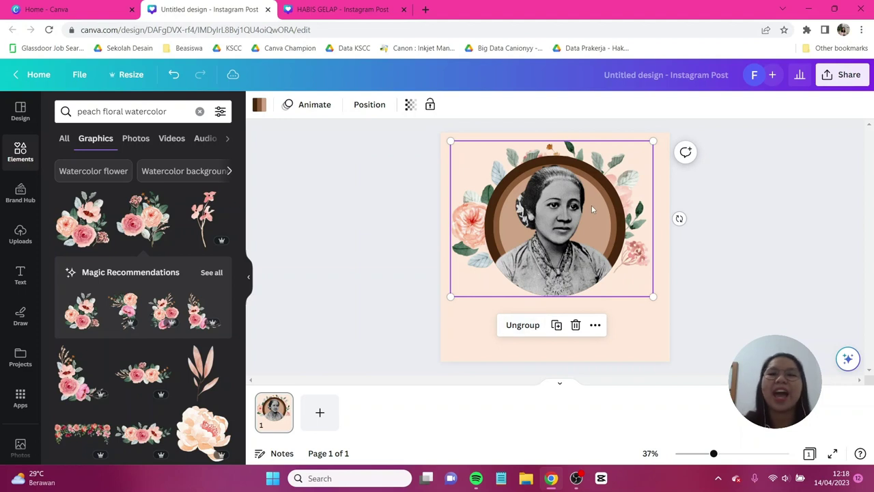
mouse_move(592, 208)
mouse_down()
mouse_move(588, 226)
mouse_move(596, 220)
mouse_up()
click(724, 293)
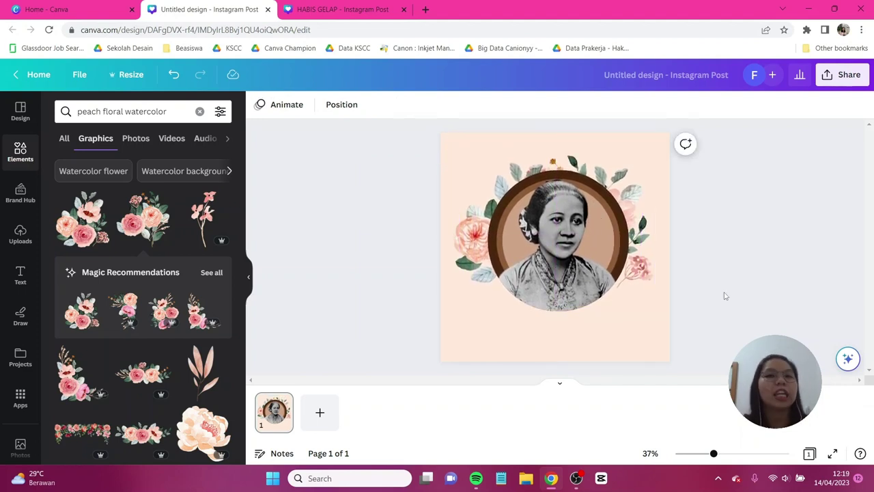
Search the graphics for "purple banner" and add the arched purple ribbon to the page
click(27, 161)
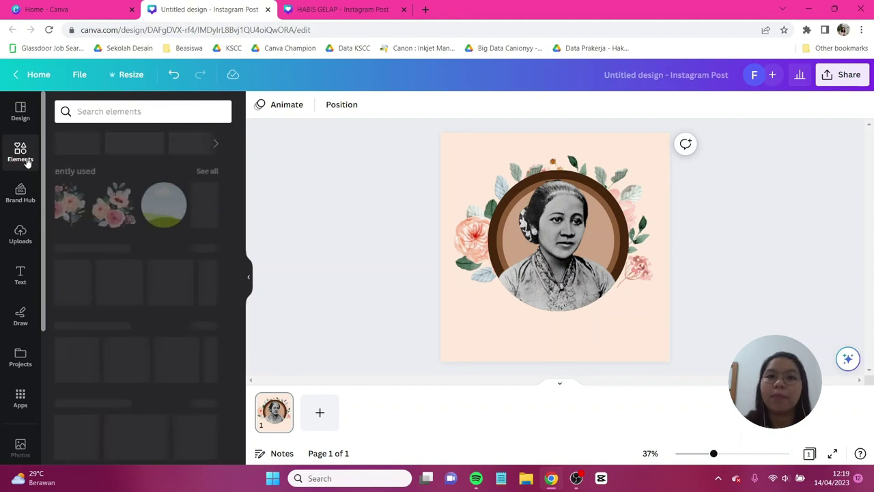
click(113, 111)
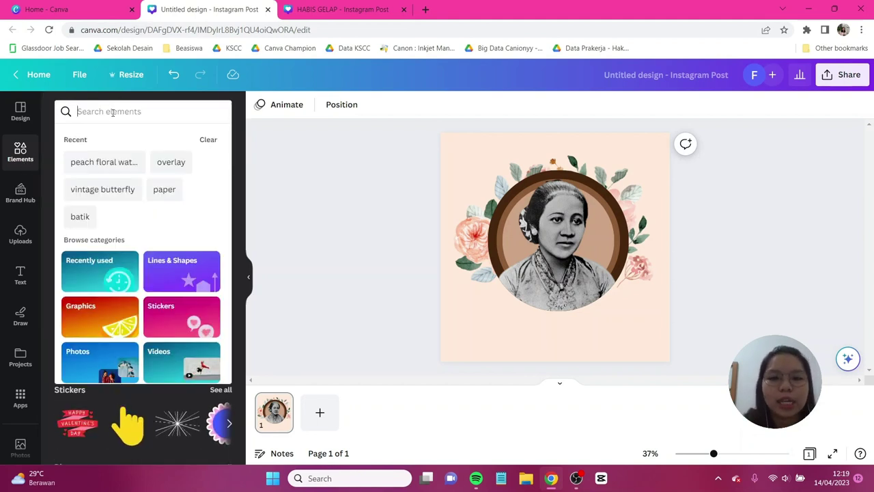
text(purple banner)
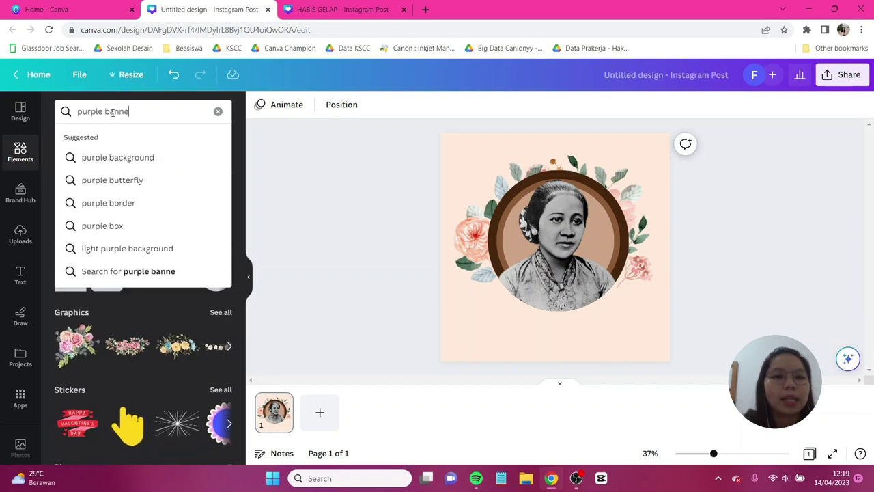
key(Return)
click(96, 138)
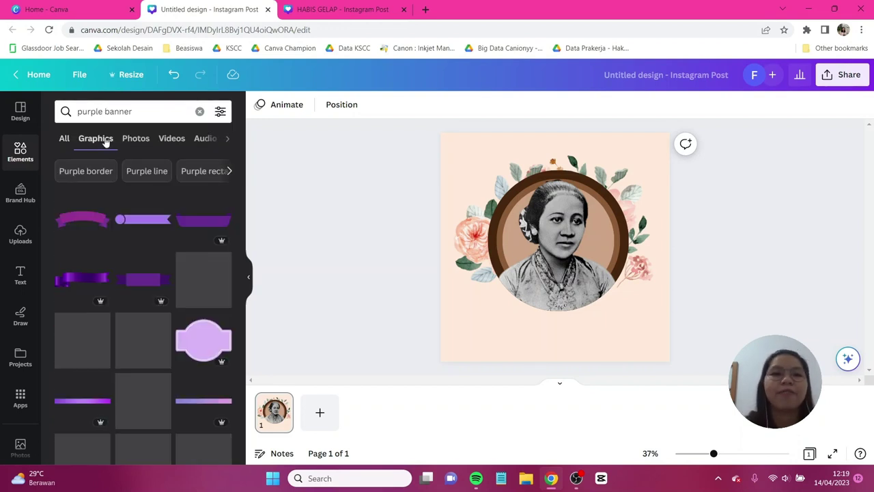
click(90, 219)
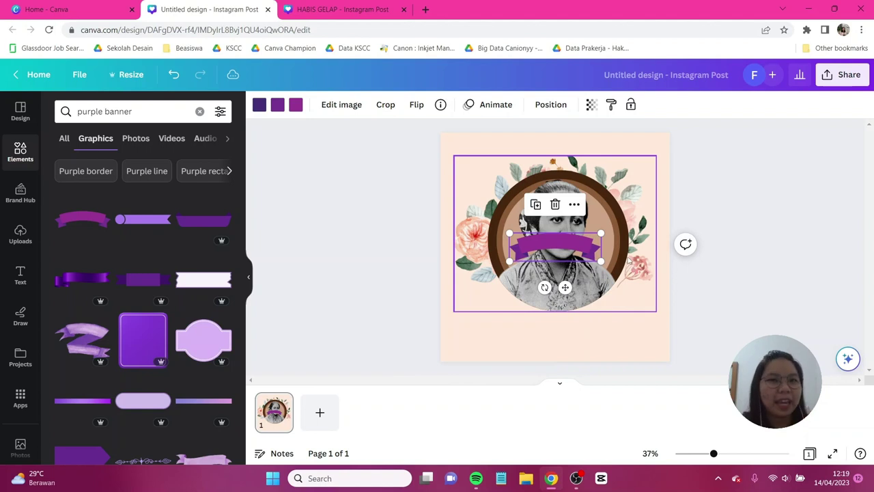
Turn the purple ribbon upside down and enlarge it across the lower edge of the portrait circle
drag(545, 288, 574, 174)
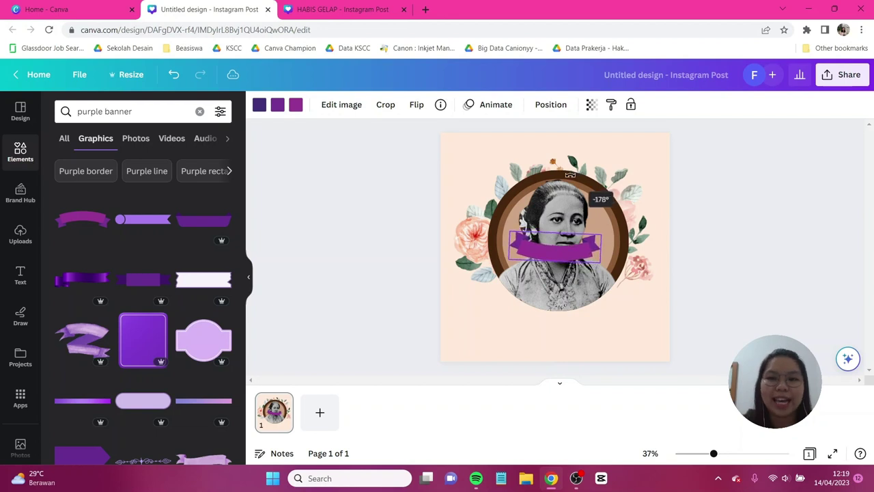
drag(600, 262, 564, 304)
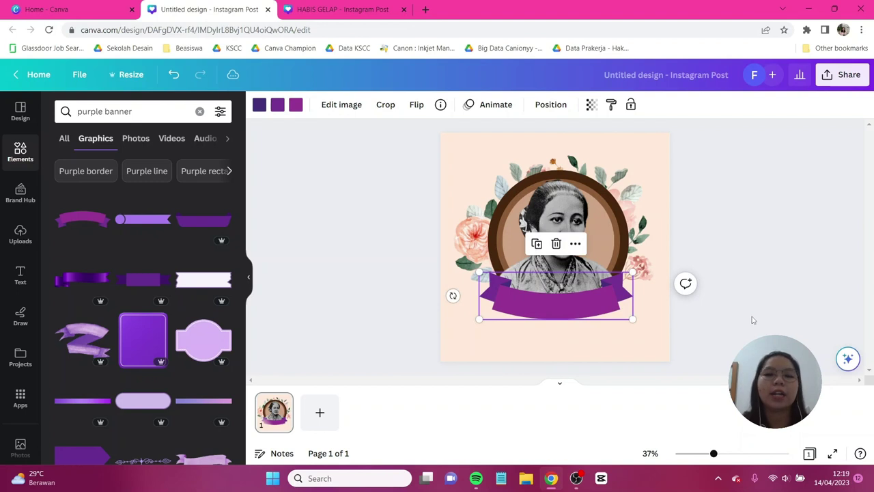
click(755, 280)
Recolor the ribbon with dark brown for its front, medium brown for its tails and light peach as the remaining color
click(595, 312)
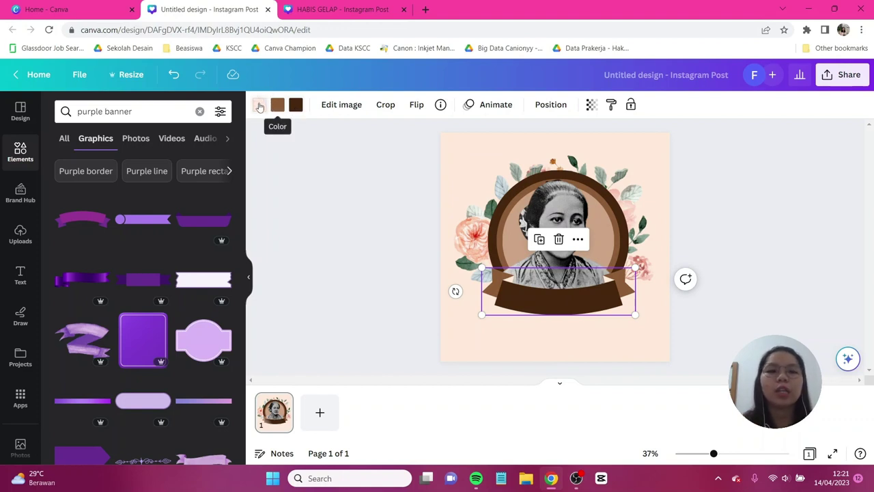
click(724, 284)
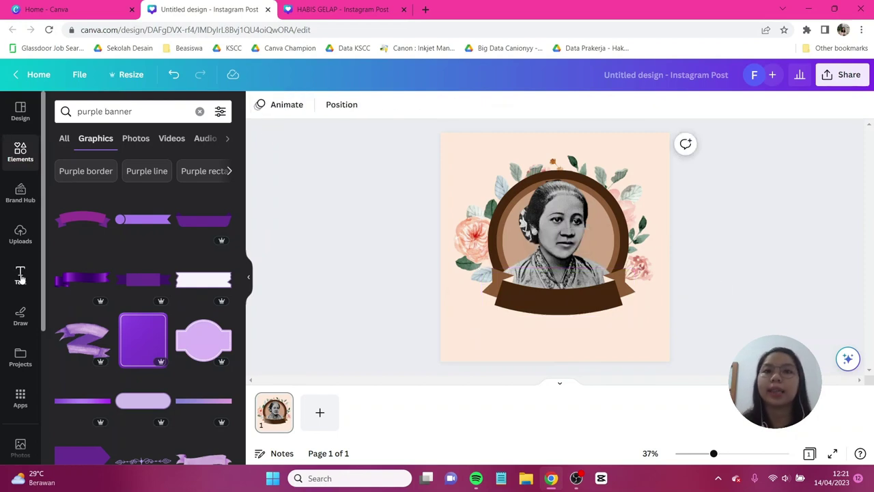
Add a heading reading "Selamat Hari Kartini"
click(20, 275)
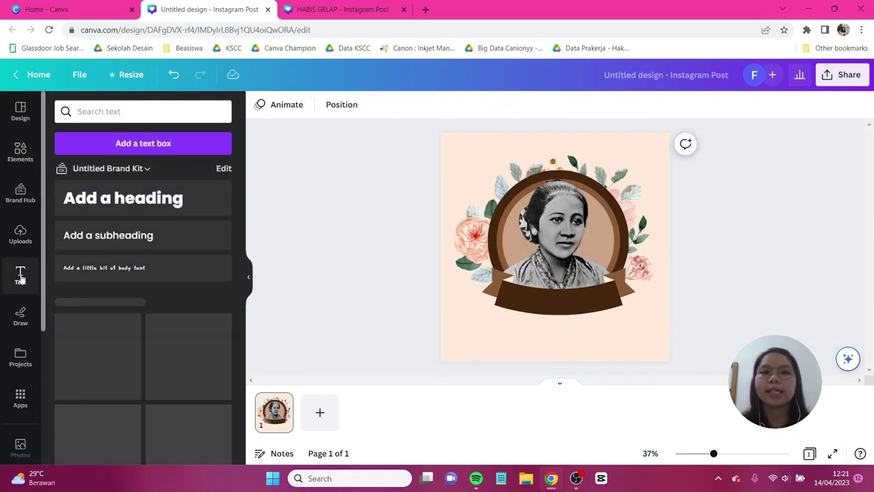
click(122, 201)
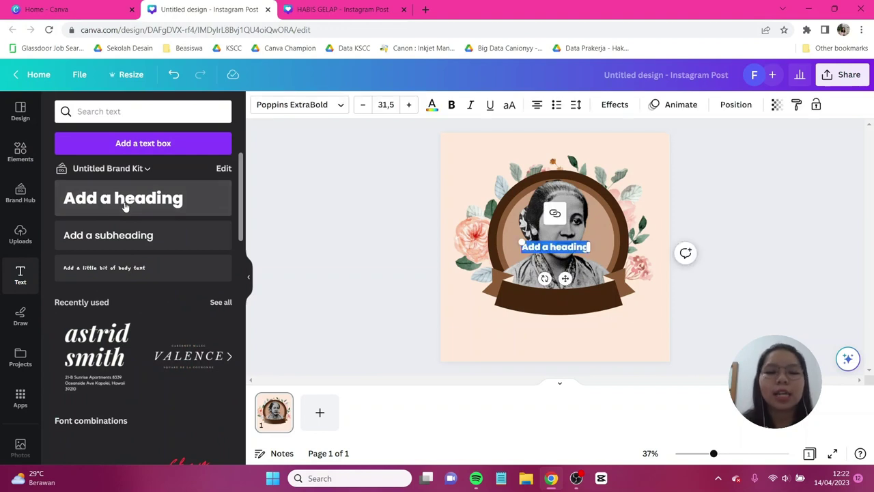
text(Selamat Har)
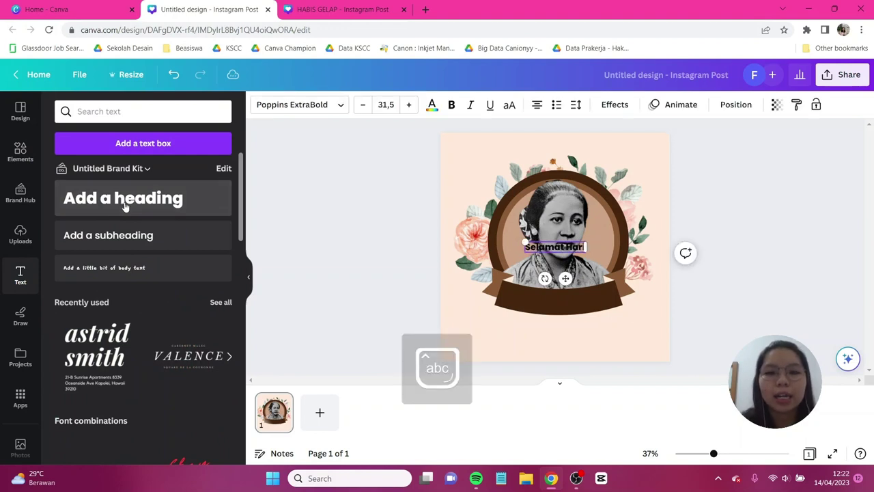
text(i Kartini)
Set the heading's font to Helsa Display
key(ctrl+a)
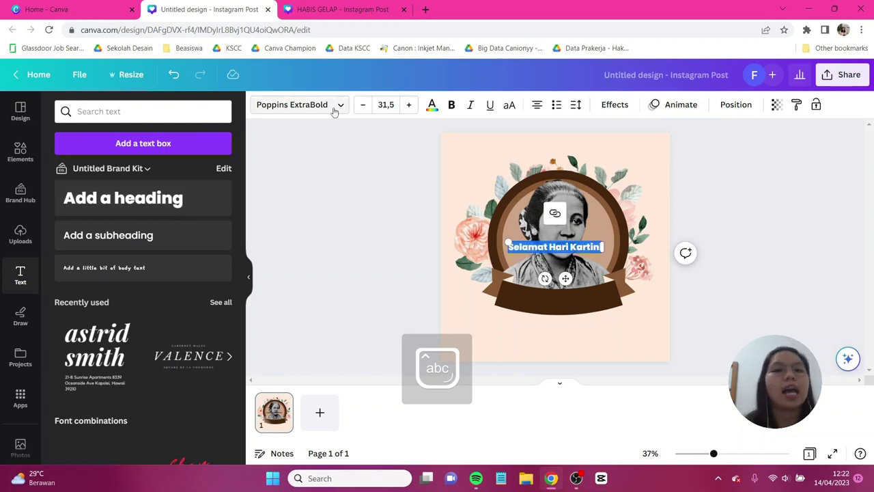
click(335, 106)
click(164, 143)
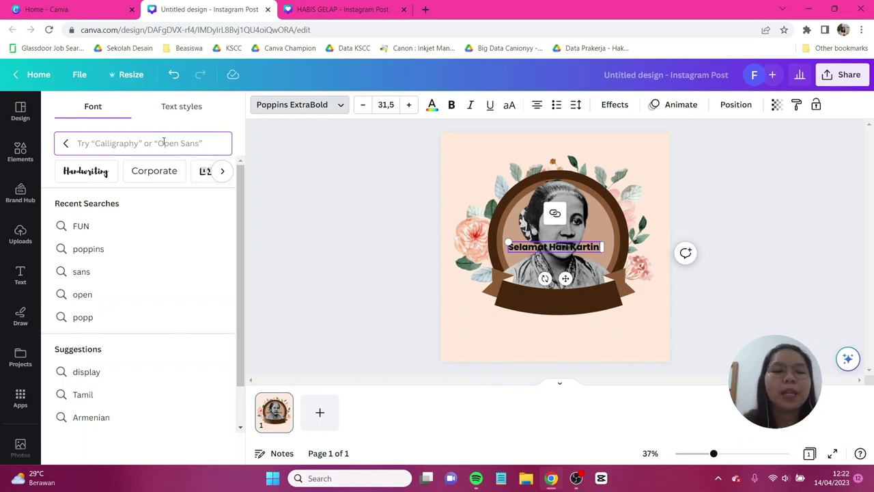
text(he)
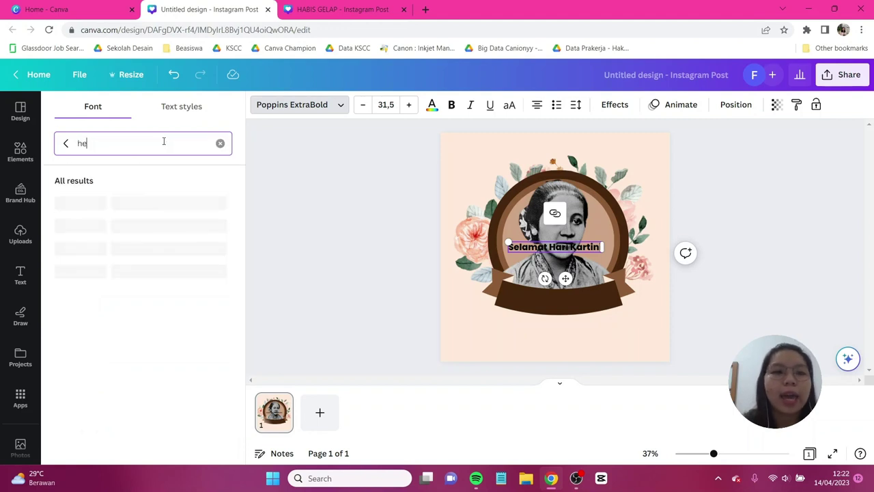
text(lsa dispa)
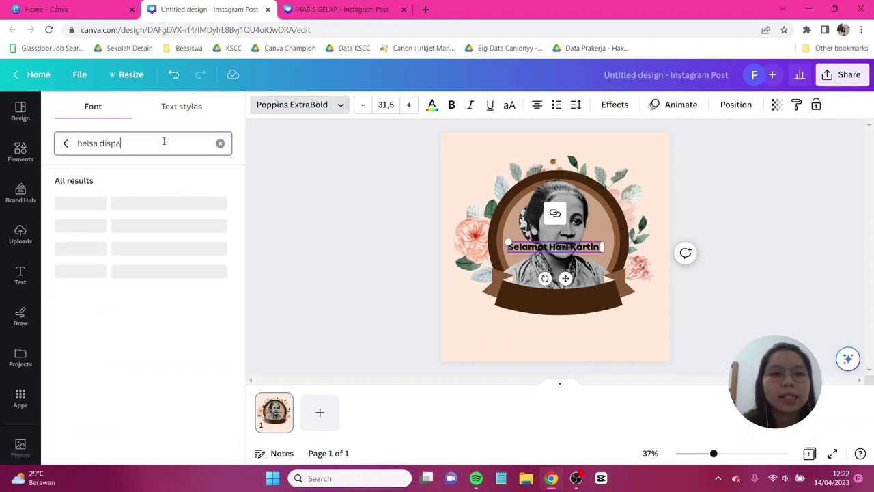
key(BackSpace)
text(lay)
click(130, 263)
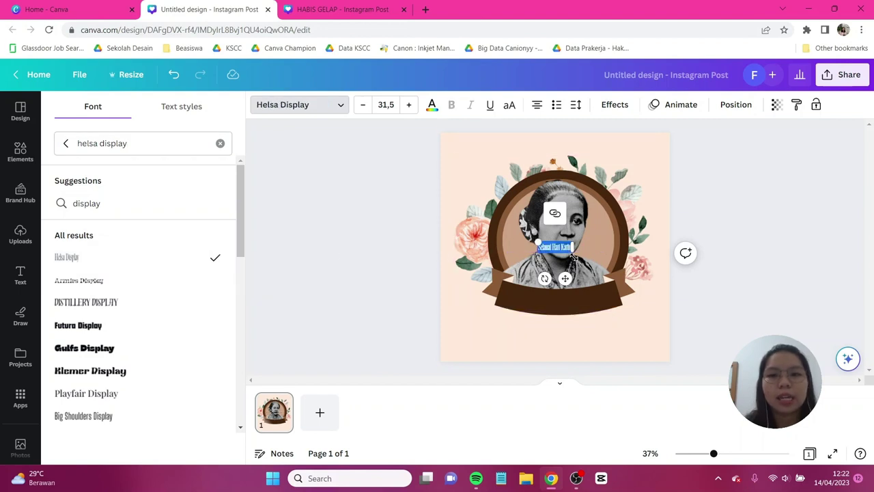
Enlarge the heading to size 154, place it over the brown ribbon and color it light peach
drag(573, 253, 707, 290)
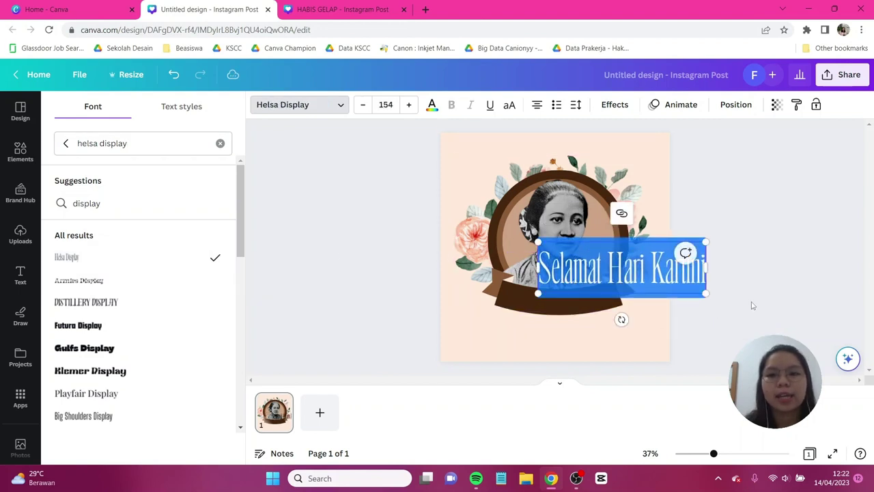
drag(618, 254, 562, 279)
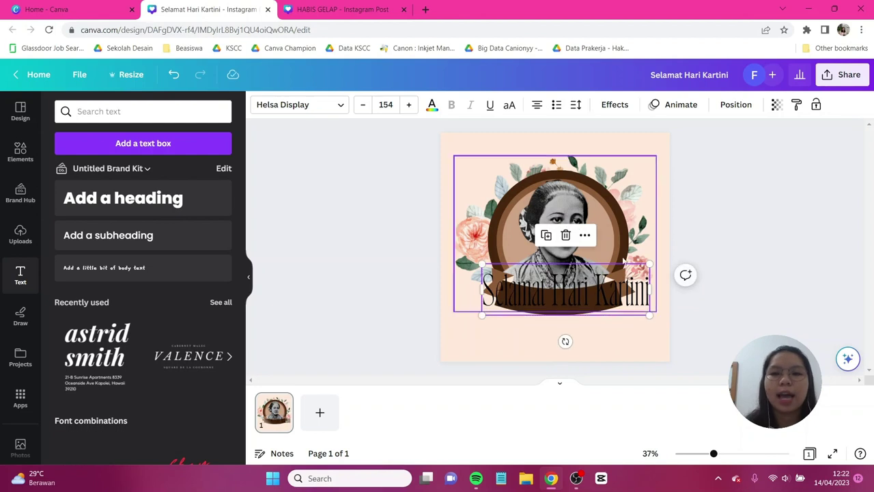
click(432, 104)
click(219, 176)
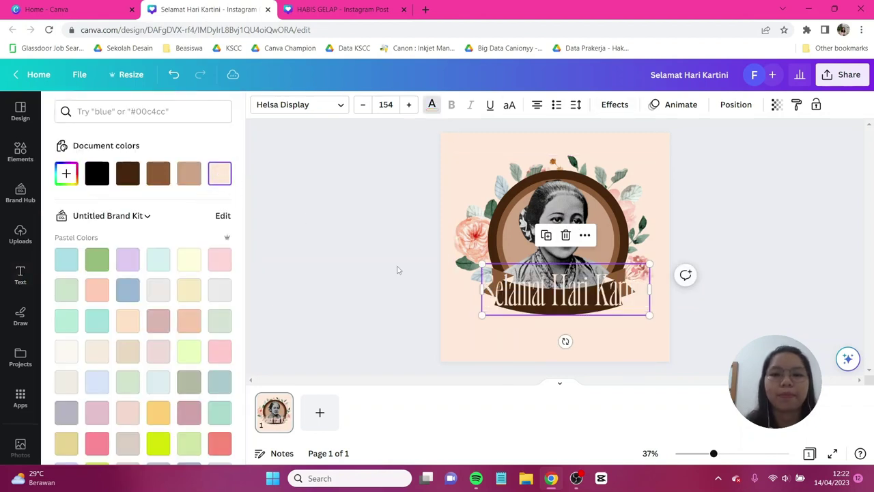
Apply the Curve shape effect to the heading with a curve value of -14
click(605, 108)
scroll(130, 353, down, 1)
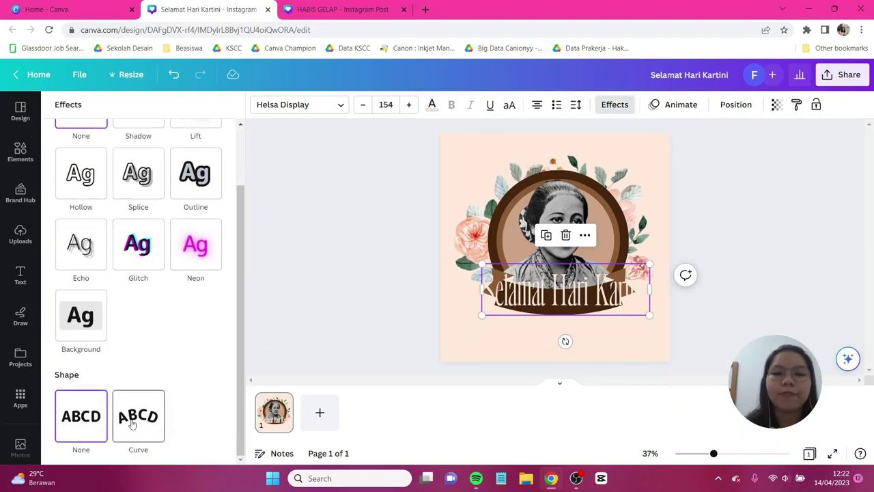
click(132, 424)
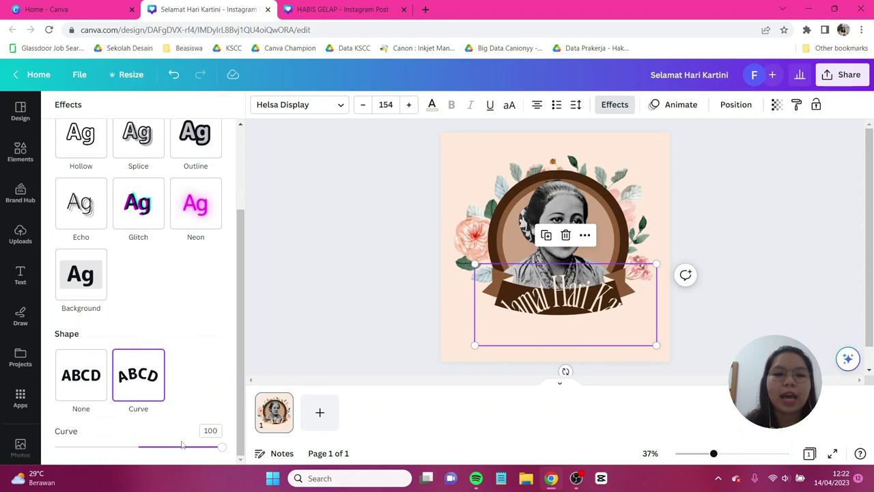
drag(167, 445, 126, 446)
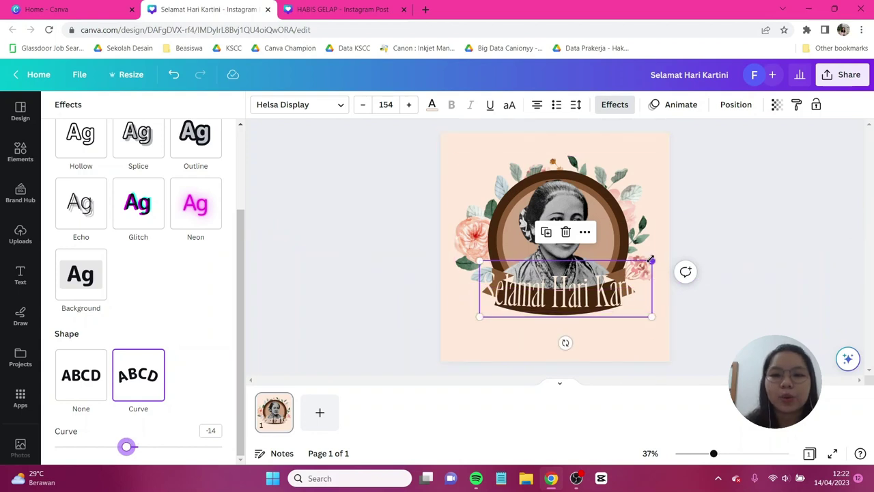
Shrink the curved heading to size 95.2, center it on the ribbon and deepen its curve slightly beyond -30
drag(651, 260, 592, 280)
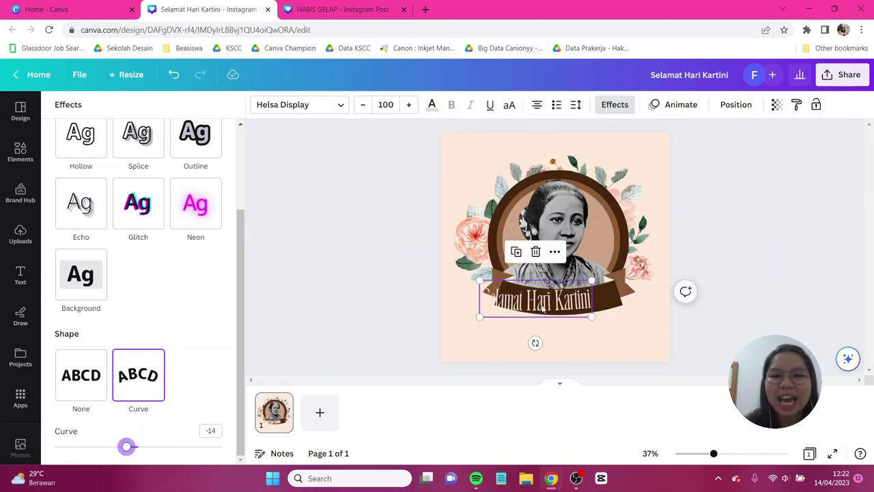
drag(543, 309, 562, 309)
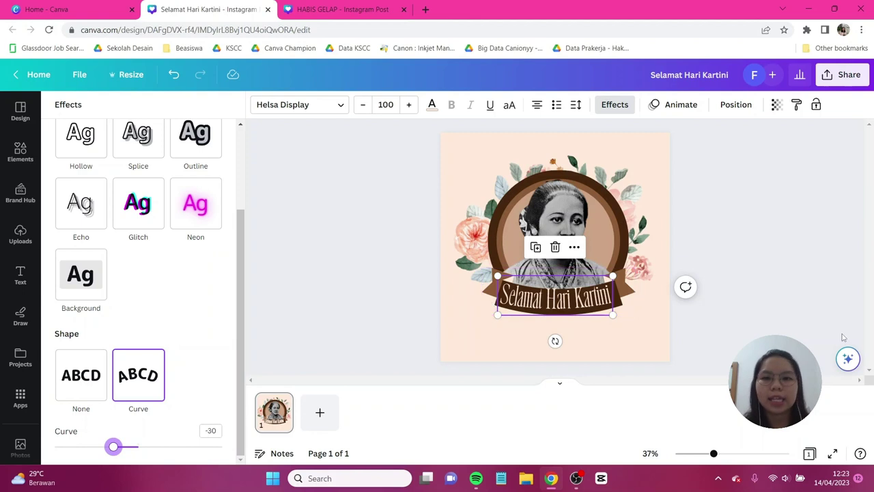
drag(582, 294, 610, 278)
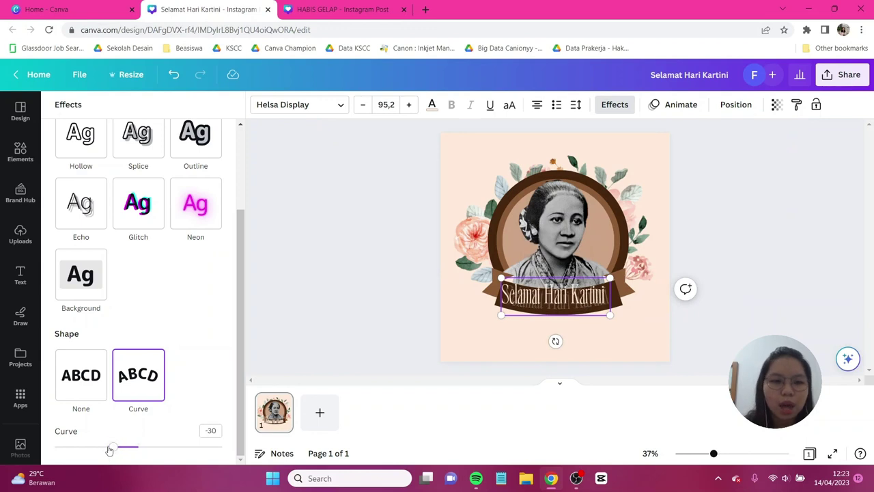
drag(109, 451, 105, 449)
click(355, 287)
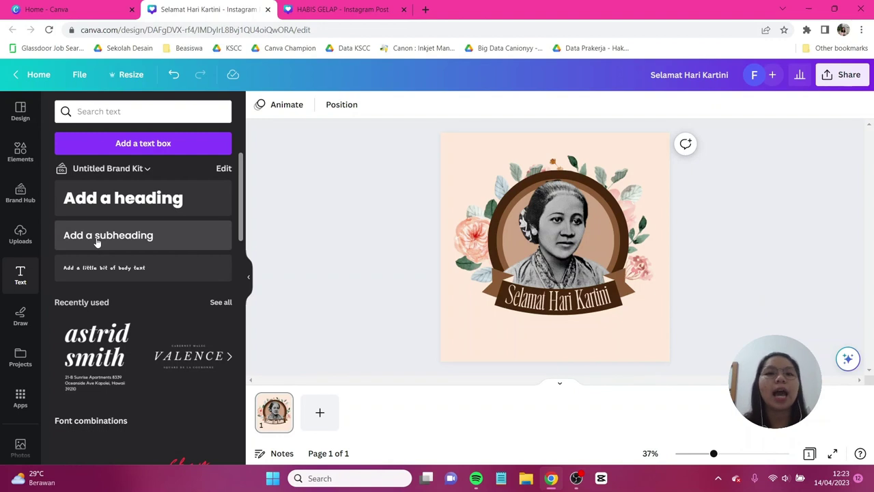
Add a subheading reading "Habis Gelap Terbitlah Terang" and set its font to PT Serif
click(97, 242)
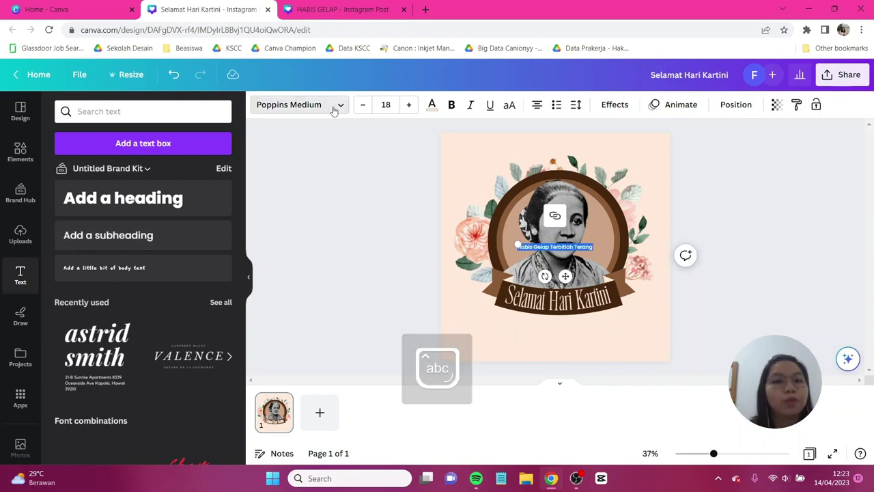
click(332, 105)
triple_click(131, 143)
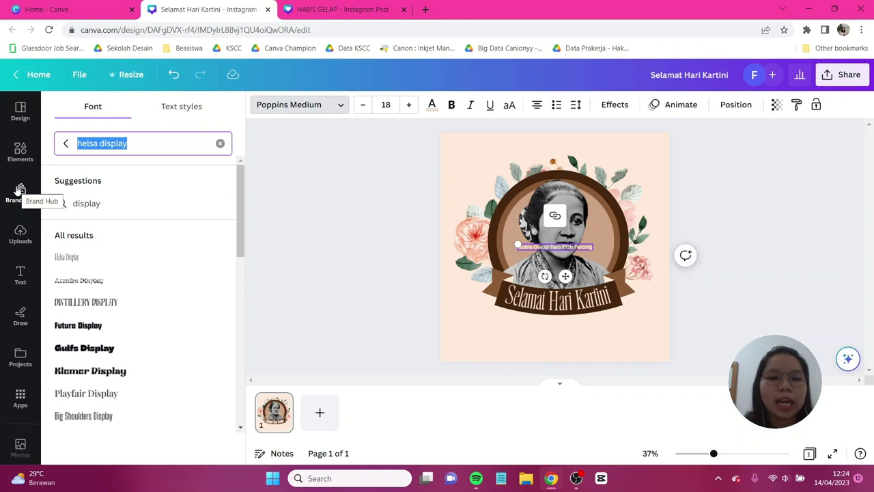
text(serif)
scroll(190, 239, down, 2)
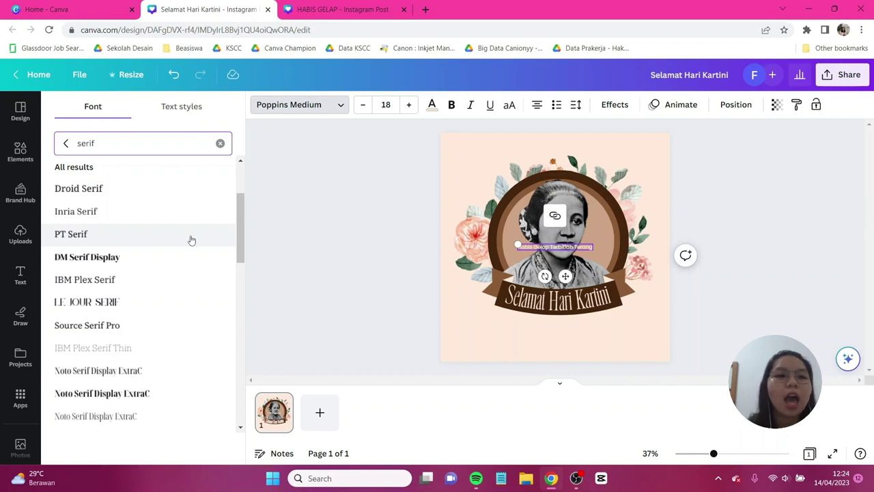
click(168, 236)
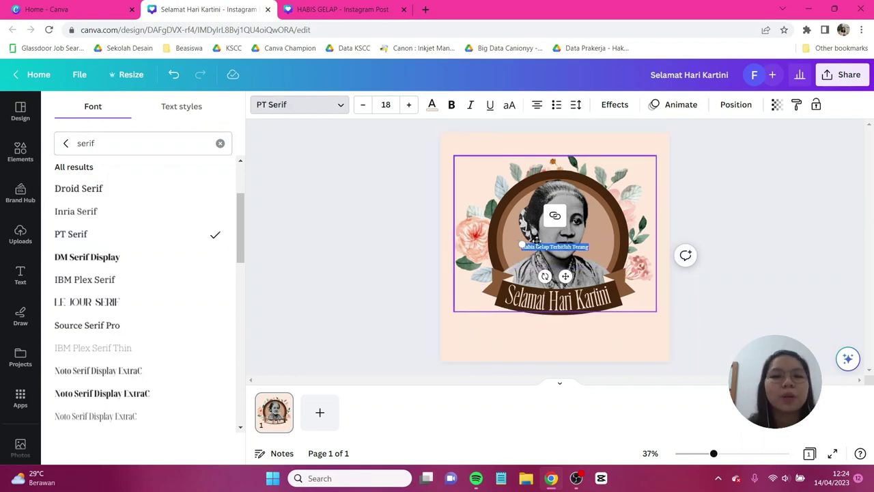
Move the "Habis Gelap Terbitlah Terang" subheading below the brown ribbon and color it dark brown
drag(536, 241, 562, 398)
click(669, 317)
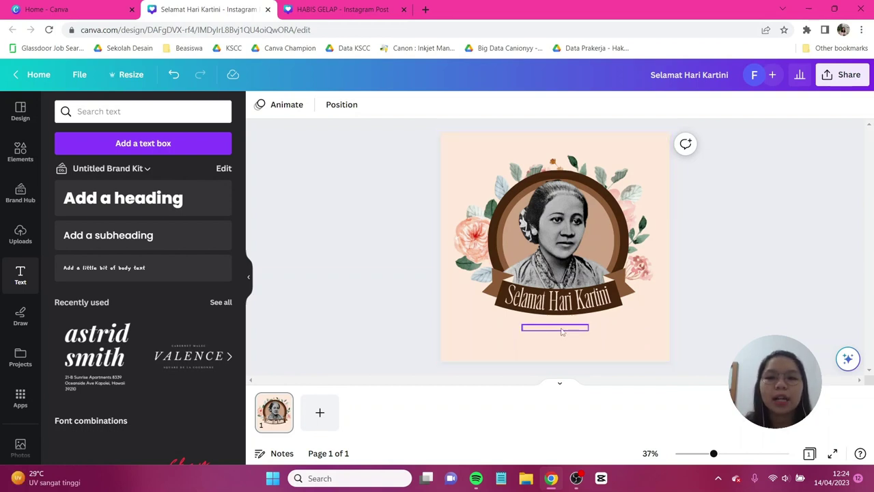
click(562, 329)
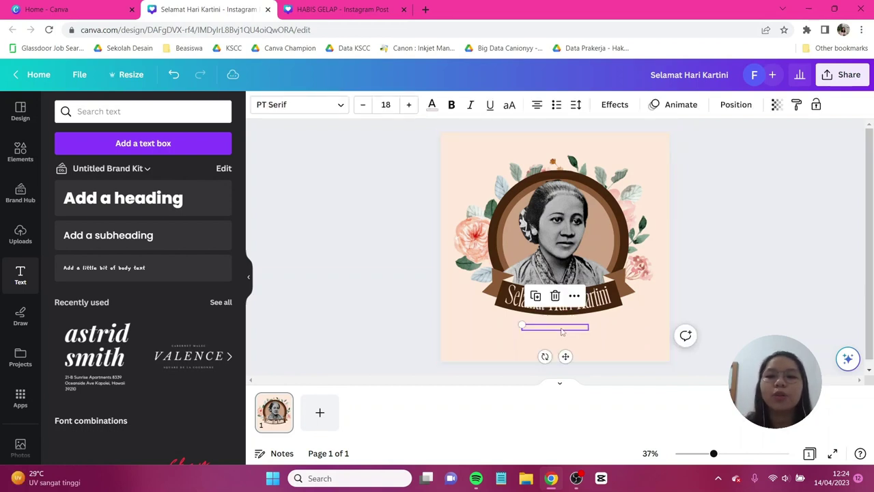
click(432, 106)
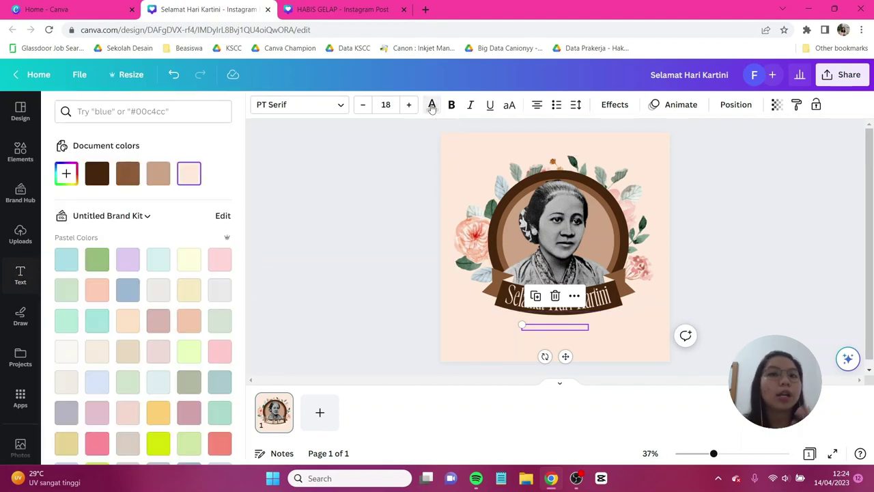
click(89, 178)
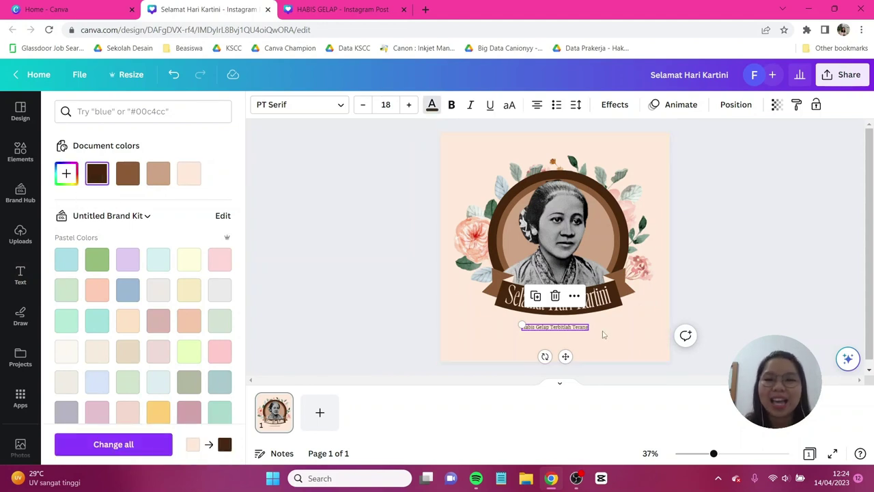
Enlarge the subheading to size 27.7 and apply the Curve shape effect with a curve value of -8
mouse_move(592, 330)
mouse_down()
mouse_move(629, 336)
mouse_move(598, 338)
mouse_up()
click(722, 291)
click(613, 340)
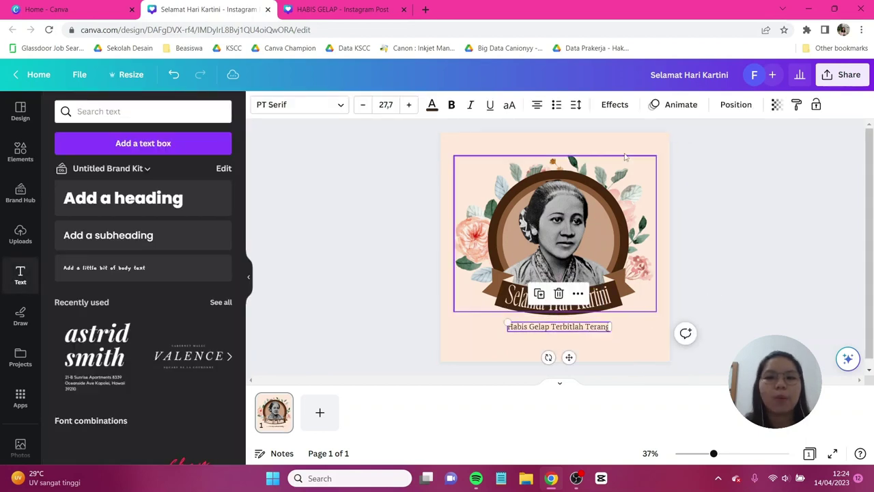
click(615, 105)
scroll(114, 395, down, 2)
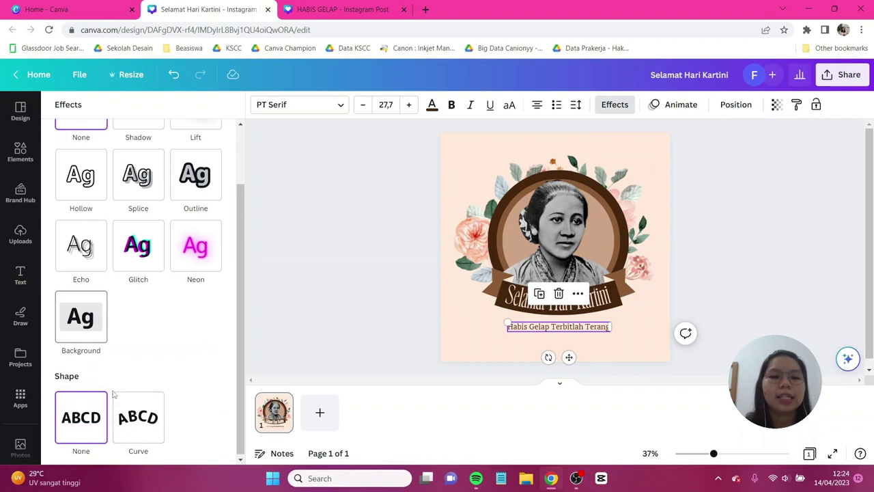
click(138, 418)
mouse_move(143, 447)
mouse_down()
mouse_move(120, 445)
mouse_move(131, 447)
mouse_up()
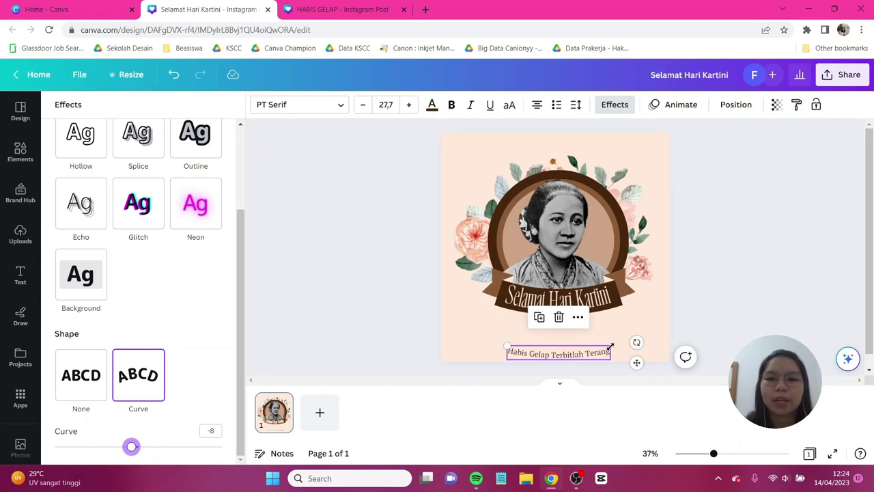
Enlarge the curved subheading to size 34.5 directly under the ribbon and deepen its curve slightly beyond -8
drag(611, 344, 589, 323)
click(612, 108)
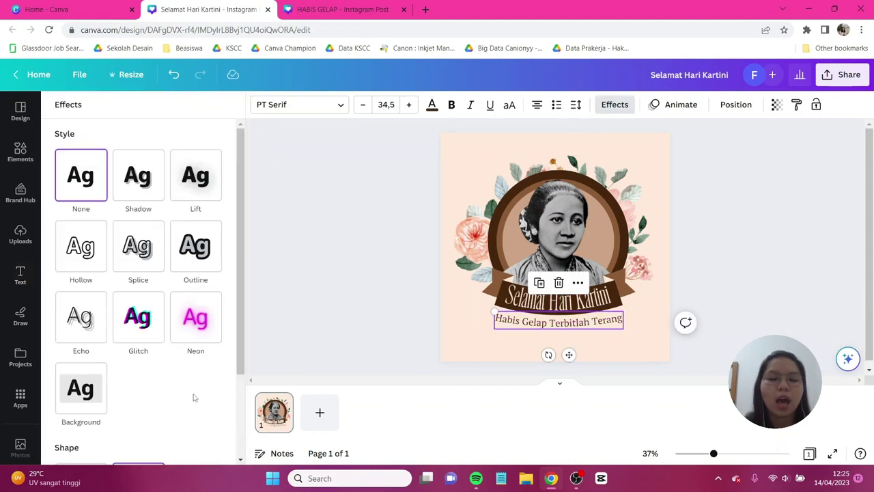
scroll(137, 341, down, 3)
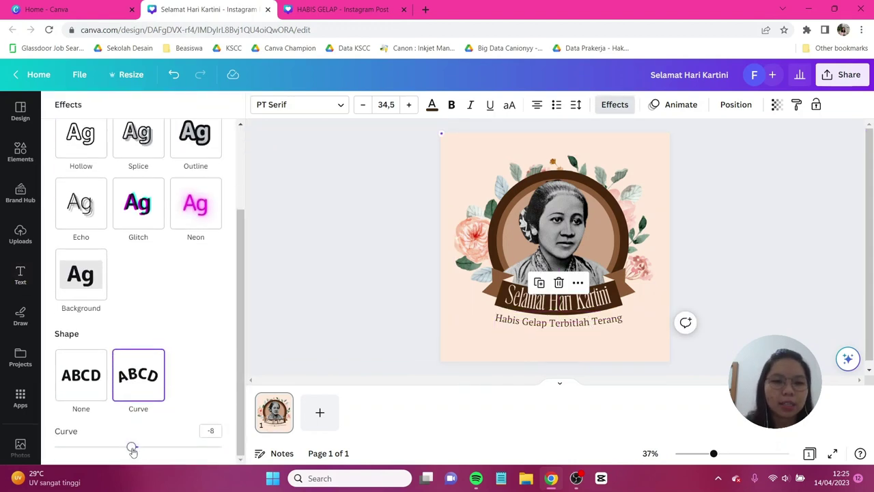
drag(132, 449, 127, 445)
click(723, 269)
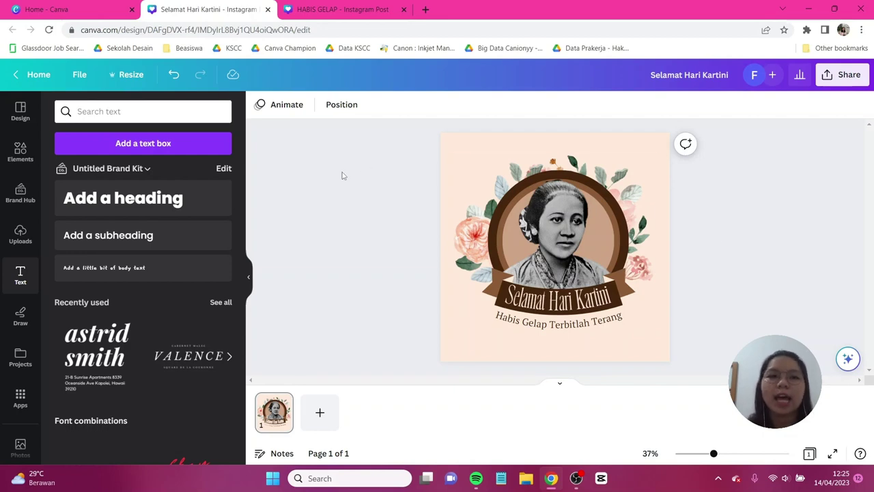
Search the graphics for "batik", add the cloud line art at the page's upper left and send it to the back
click(9, 154)
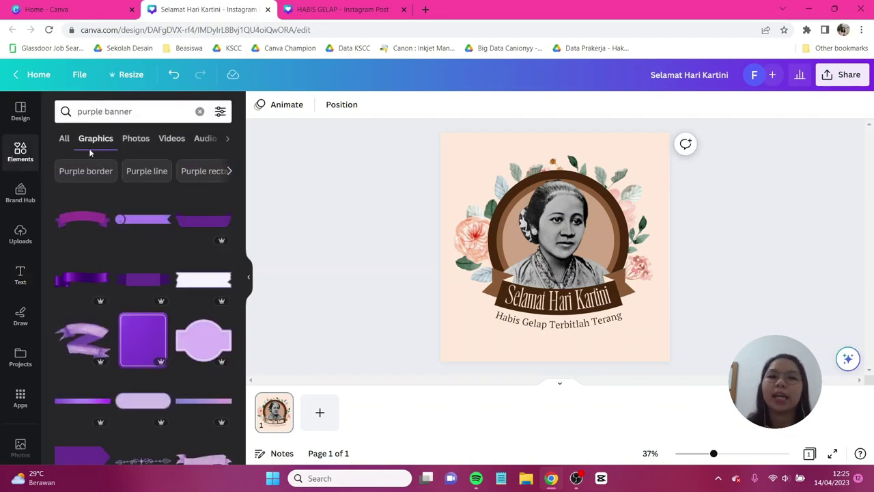
click(126, 113)
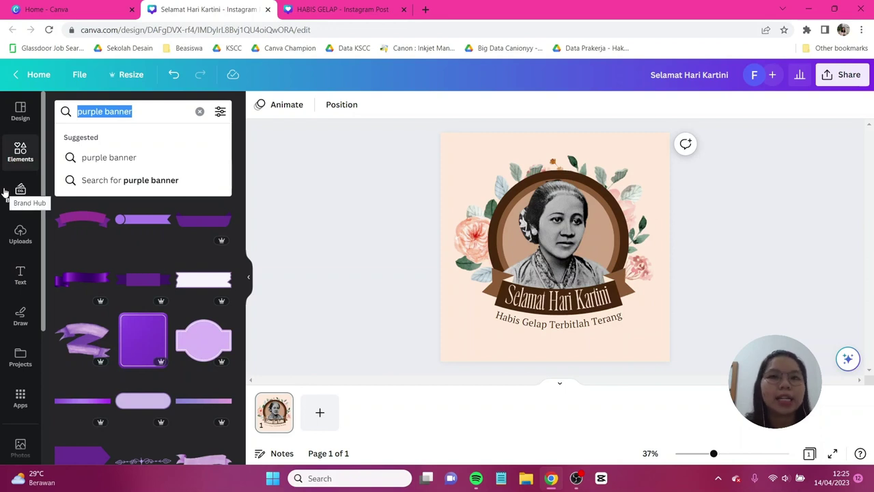
text(batik)
key(Return)
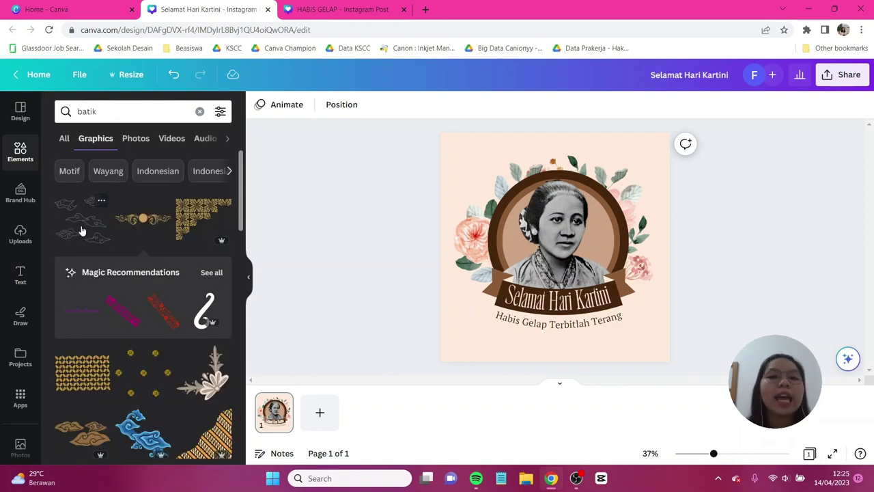
drag(81, 231, 487, 176)
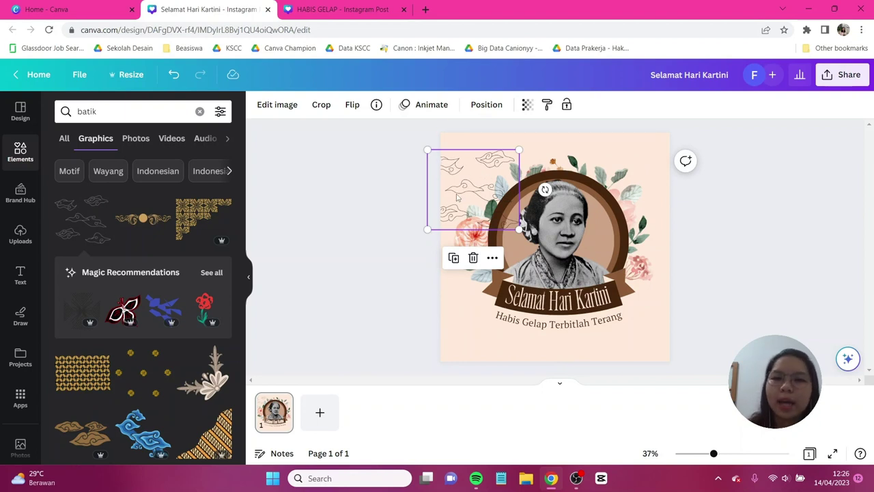
click(488, 106)
click(206, 165)
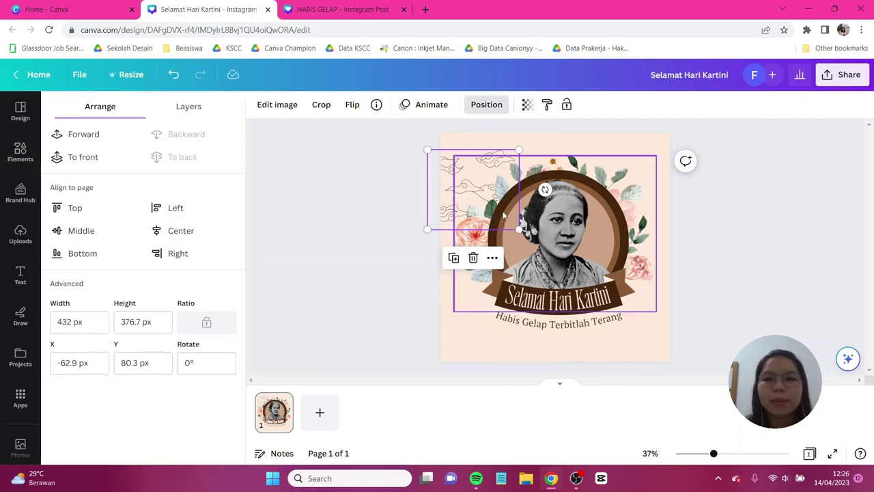
Copy the cloud line art to the page's top center and upper right, sending both copies to the back
drag(473, 181, 559, 149)
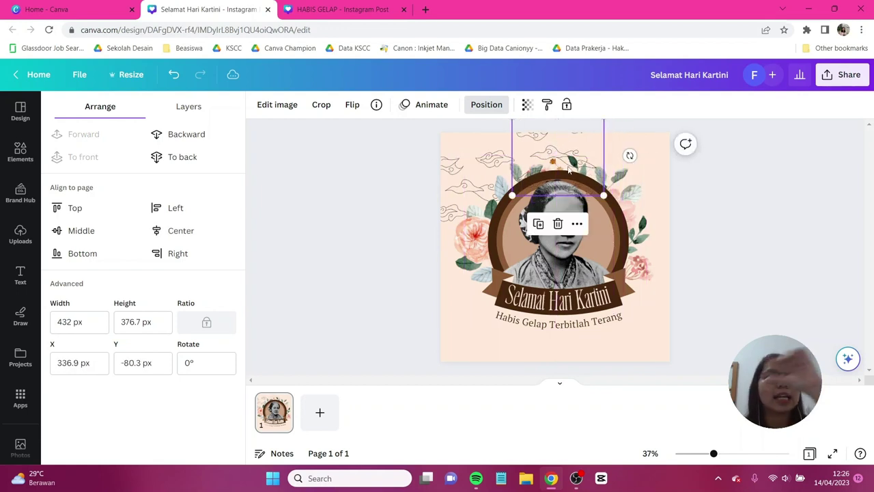
click(205, 163)
drag(592, 154, 681, 177)
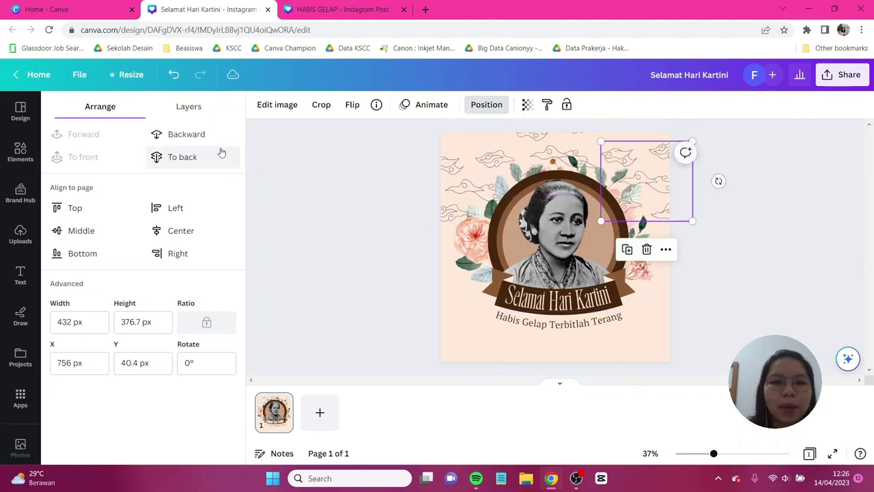
click(196, 156)
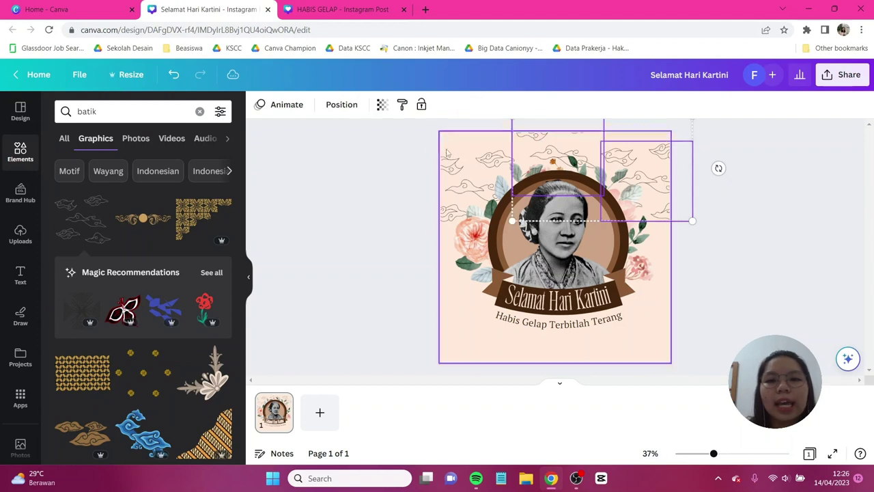
Select all three cloud graphics together and set their transparency to 72
click(447, 153)
shift+click(486, 178)
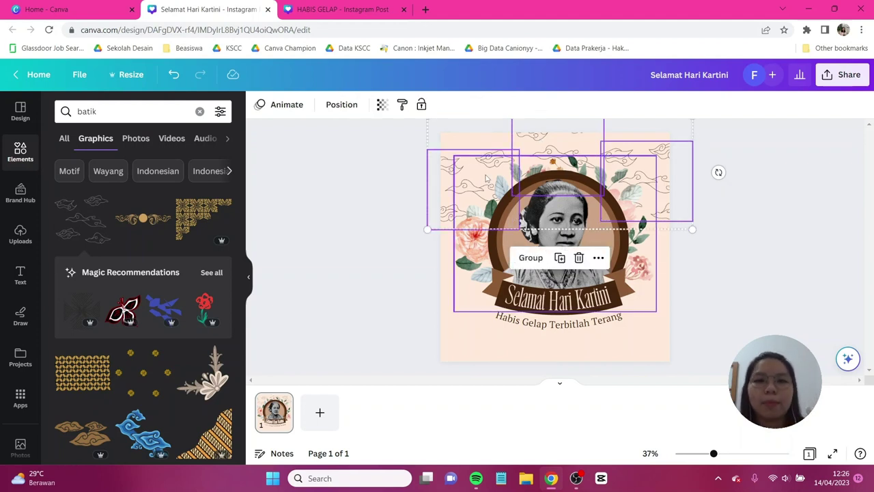
click(382, 106)
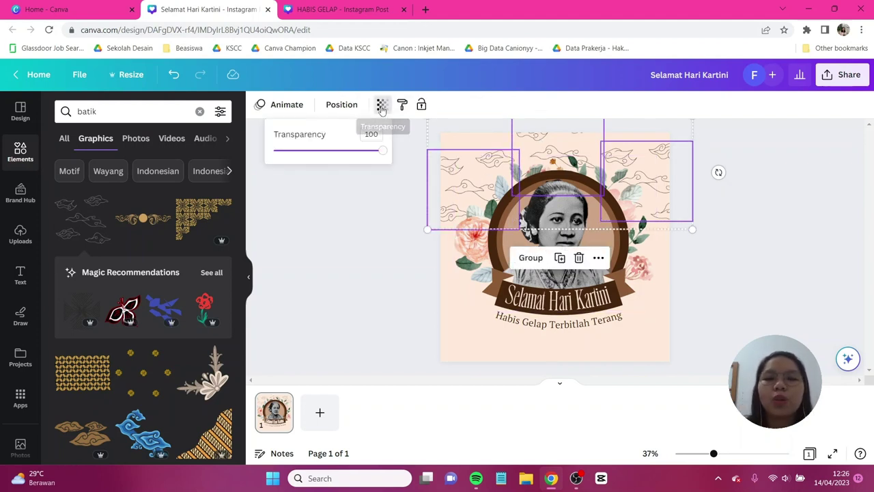
click(353, 152)
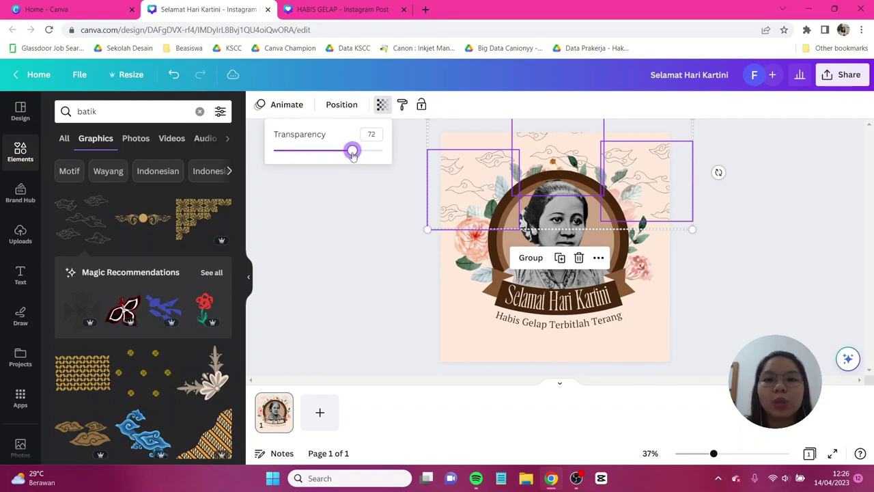
click(321, 198)
Add the purple batik border graphic, enlarge it to the page's full width and place it along the bottom edge
scroll(153, 236, down, 3)
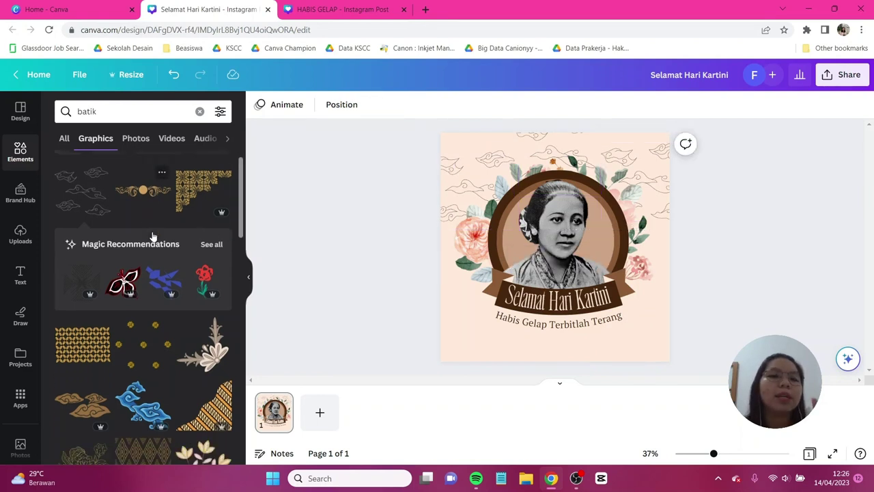
scroll(153, 235, down, 4)
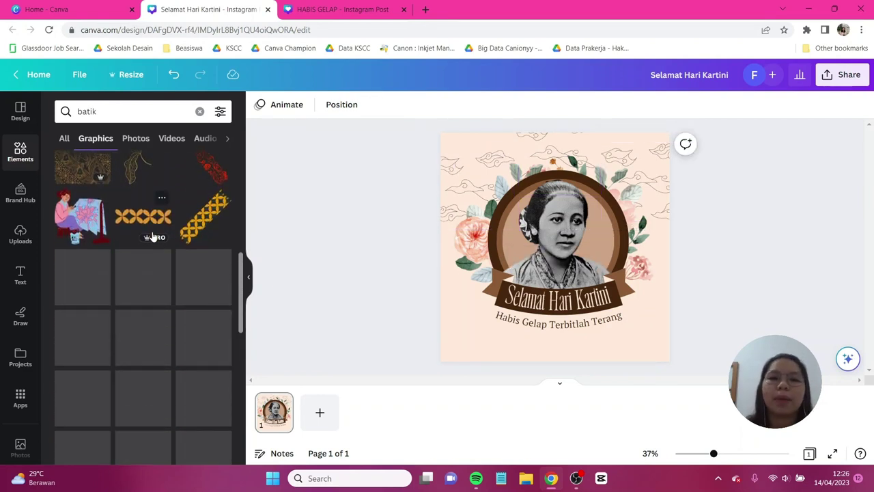
scroll(153, 236, down, 4)
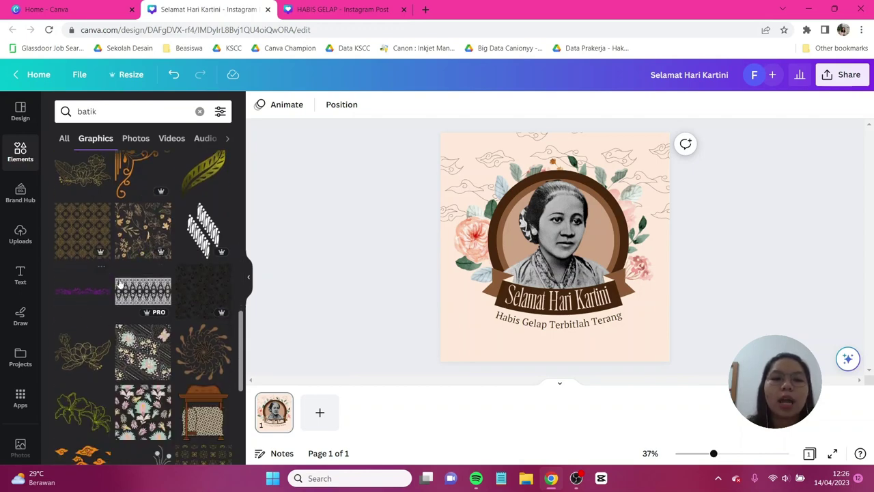
click(92, 295)
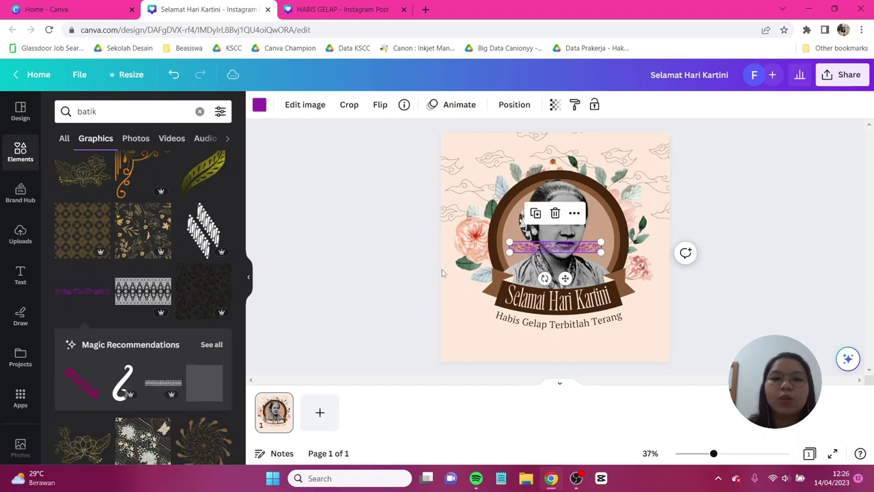
drag(591, 247, 685, 330)
drag(643, 346, 639, 364)
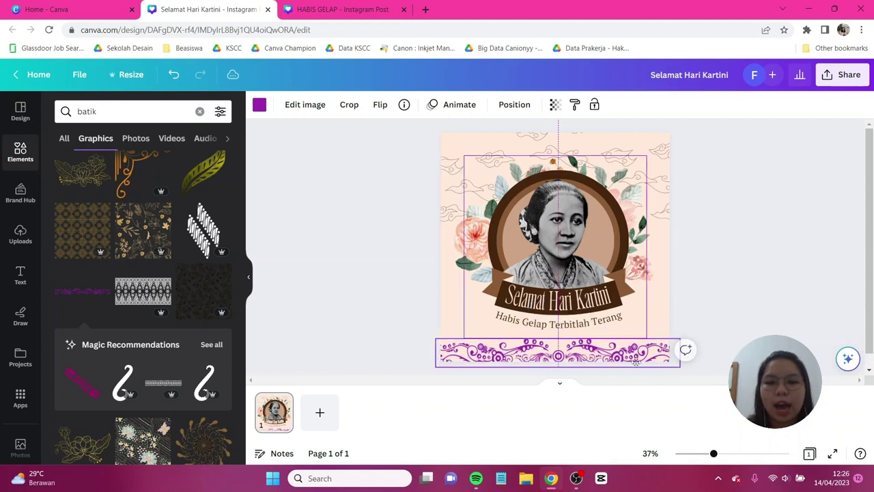
click(381, 199)
Recolor the batik border with the medium brown document color
click(539, 358)
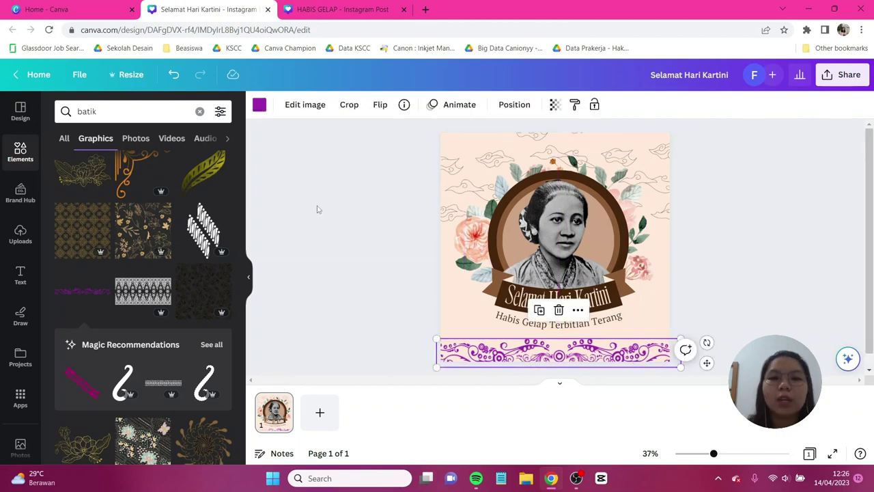
click(259, 105)
click(129, 174)
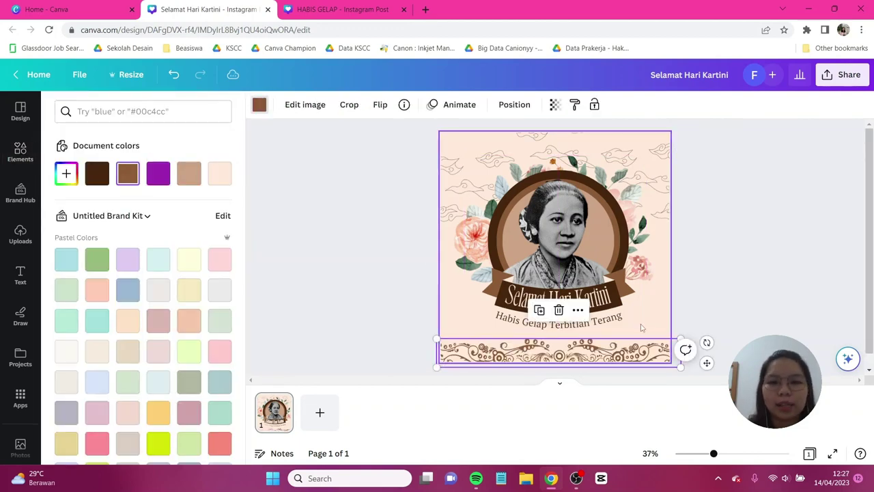
click(728, 306)
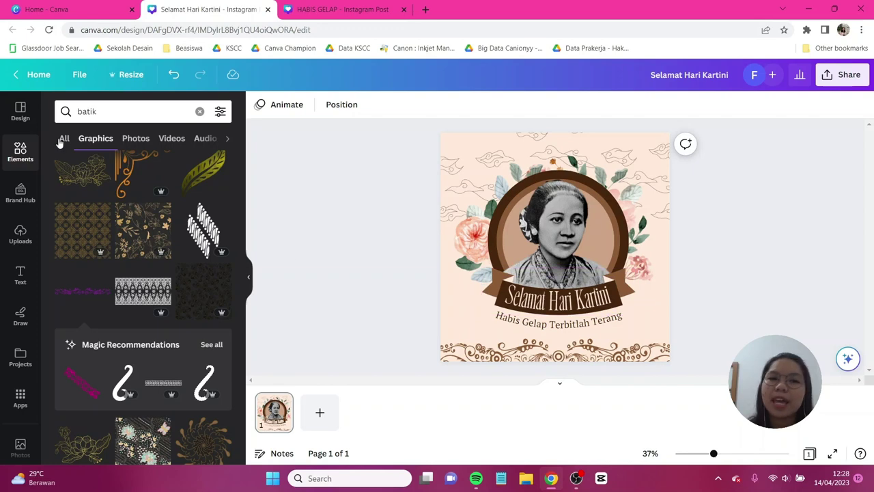
Search the element photos for "vintage" and add the plain aged paper texture to the page
click(26, 150)
click(143, 113)
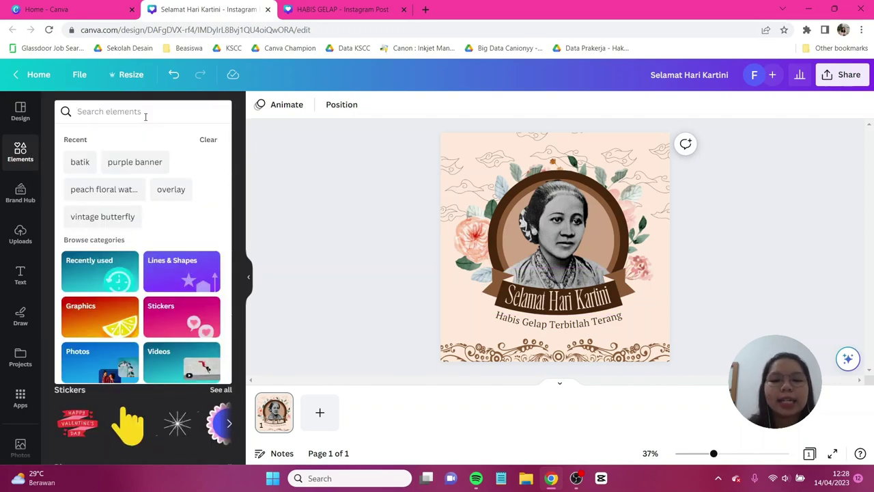
text(vintage)
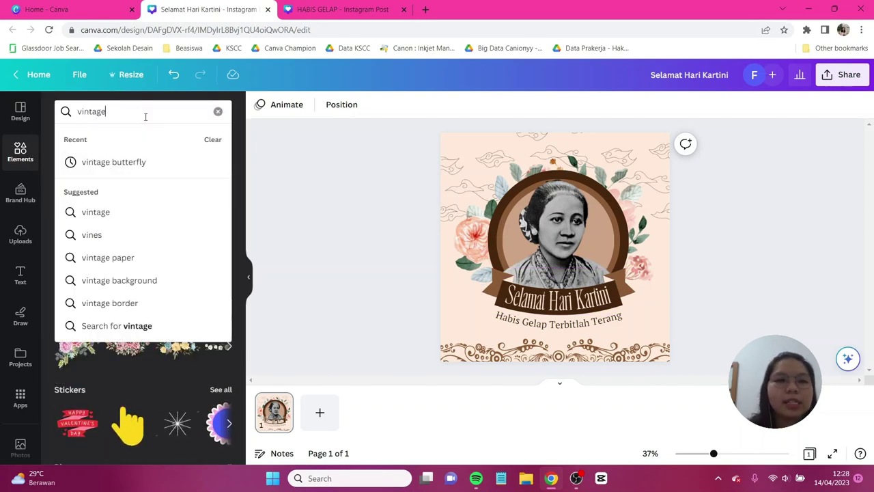
key(Return)
click(135, 138)
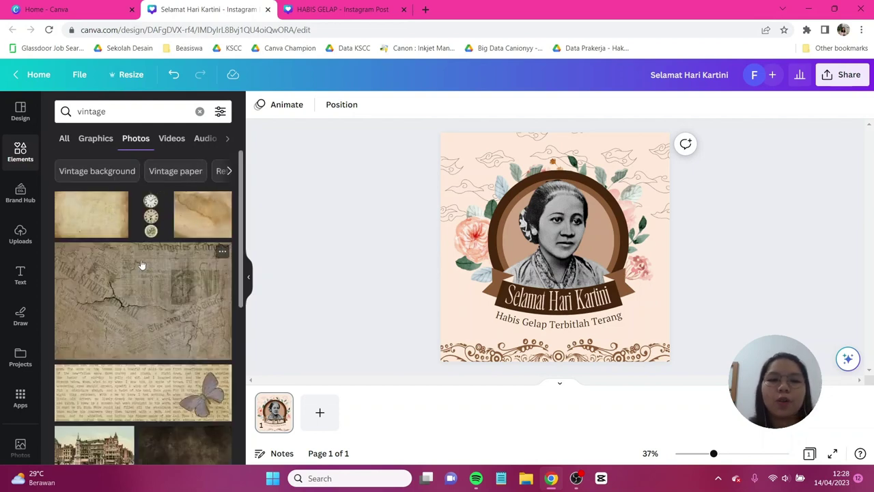
click(93, 227)
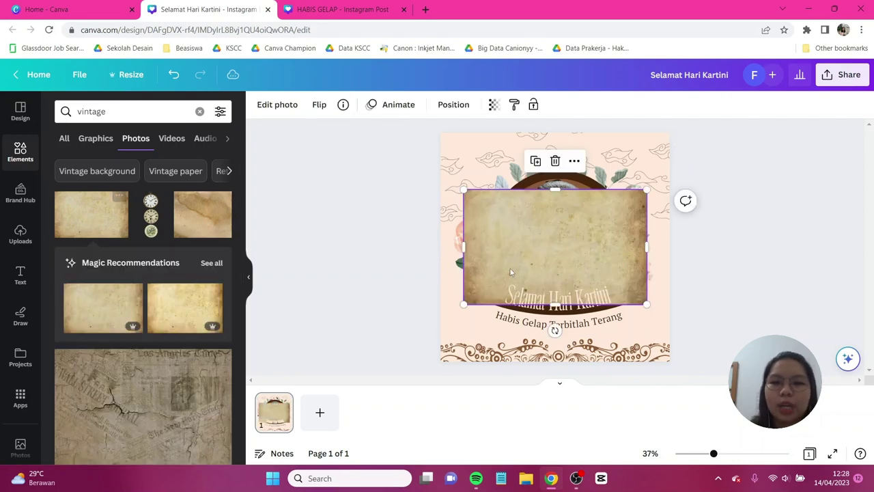
Enlarge the aged paper texture and position it so that it covers the whole page
drag(504, 226, 483, 172)
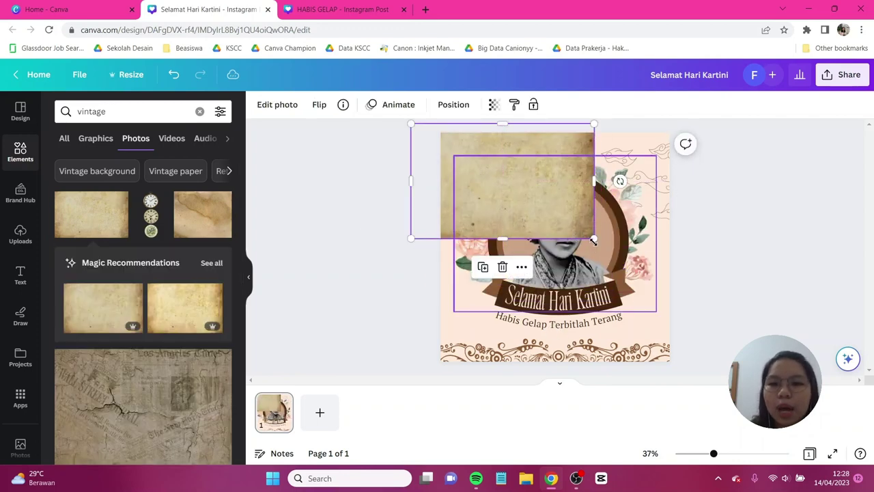
drag(594, 238, 817, 374)
drag(732, 347, 710, 344)
Set the paper texture's transparency to 60 and send it behind all other elements
click(494, 105)
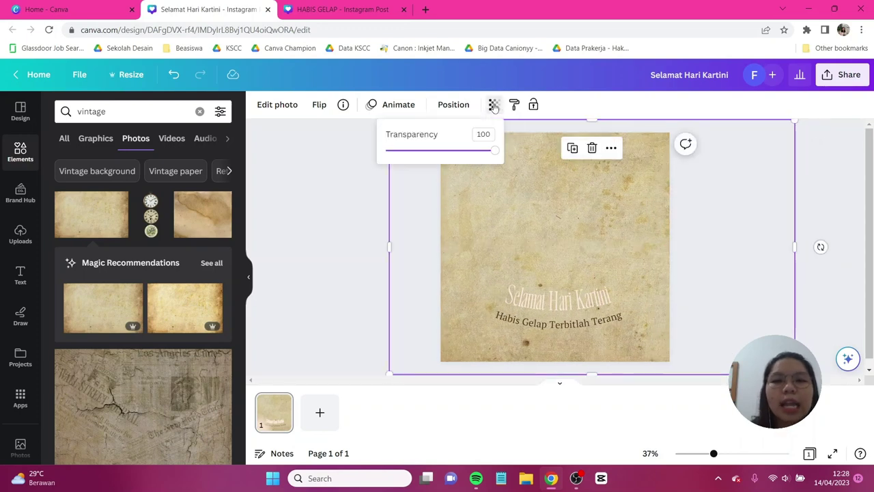
drag(420, 153, 451, 153)
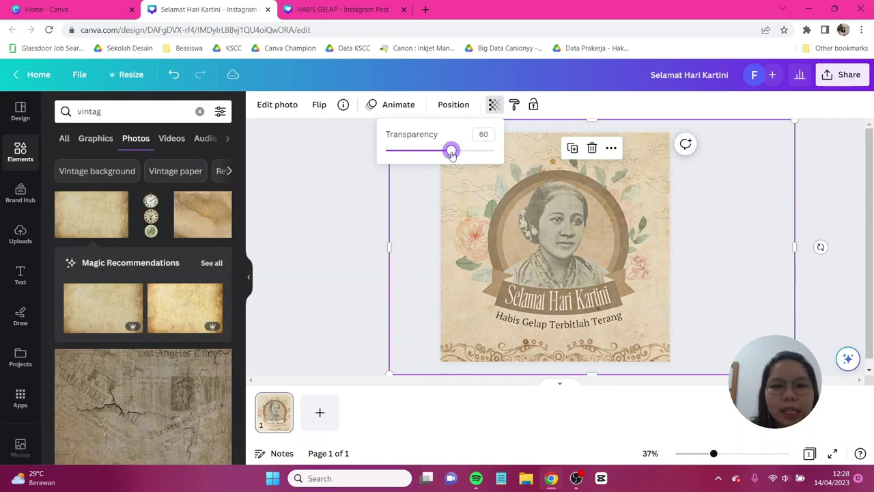
click(455, 106)
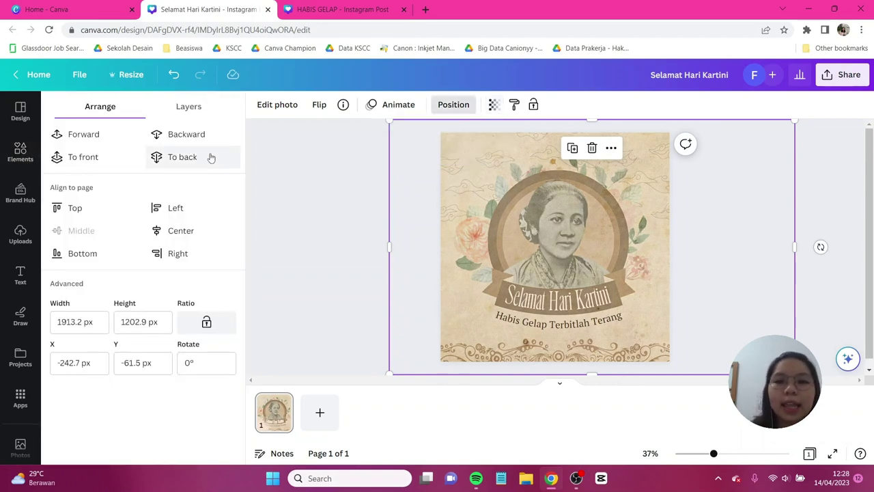
click(182, 158)
Search the elements for "vintage butterfly"
click(21, 152)
click(133, 115)
key(BackSpace)
text(e)
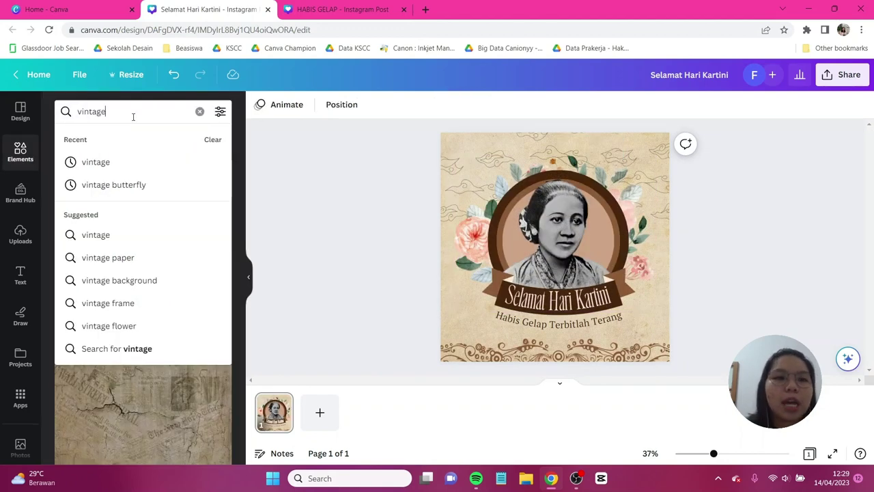
text( butt)
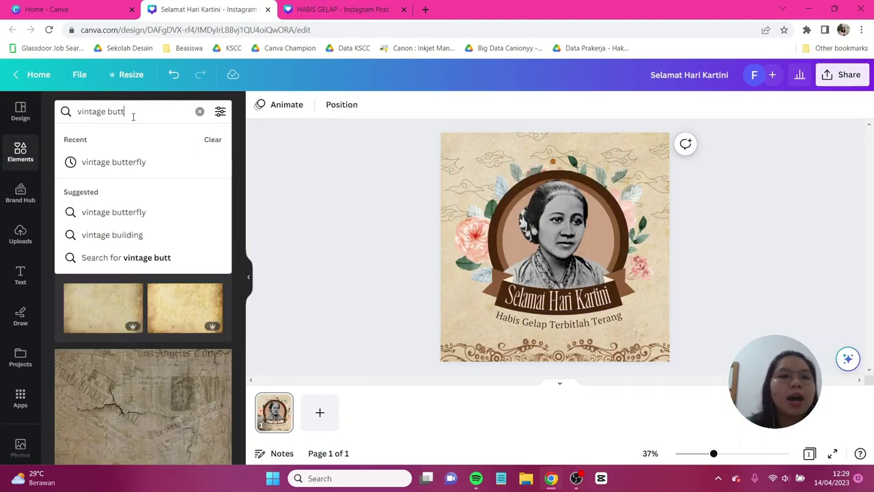
text(erfly)
key(Return)
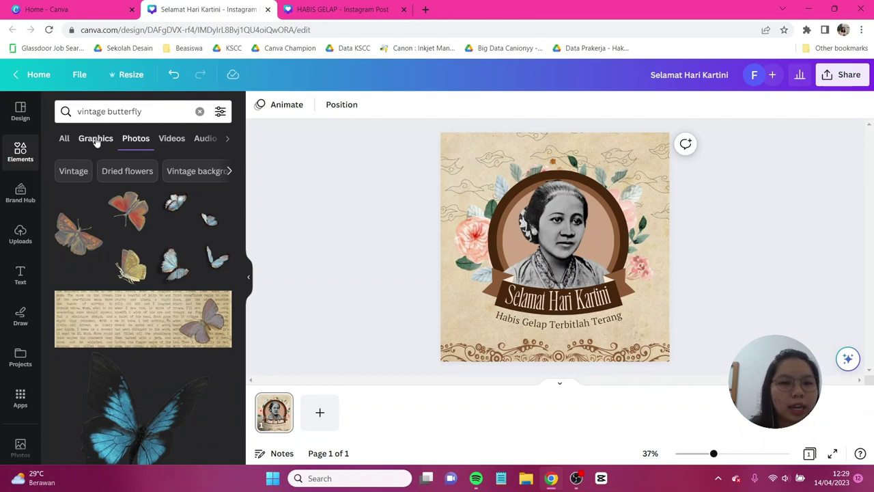
Add the dark striped butterfly graphic, shrink it and place it beside the left end of the ribbon banner
click(96, 138)
click(205, 220)
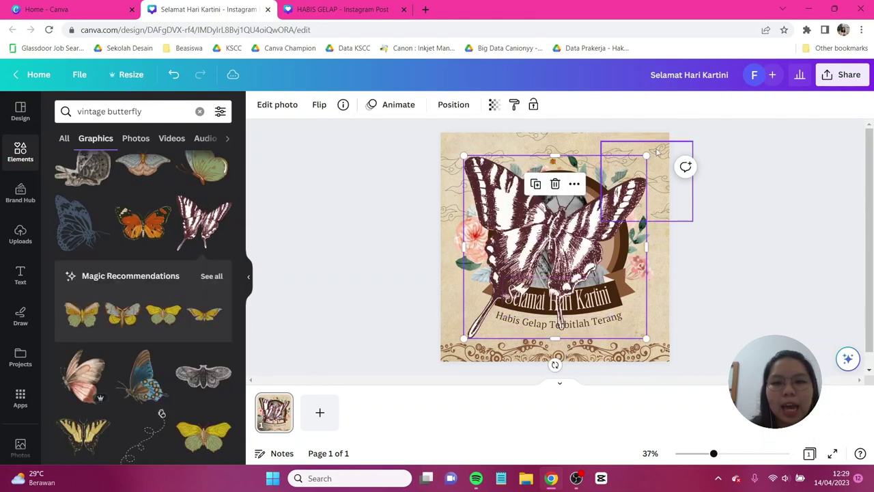
drag(648, 155, 471, 291)
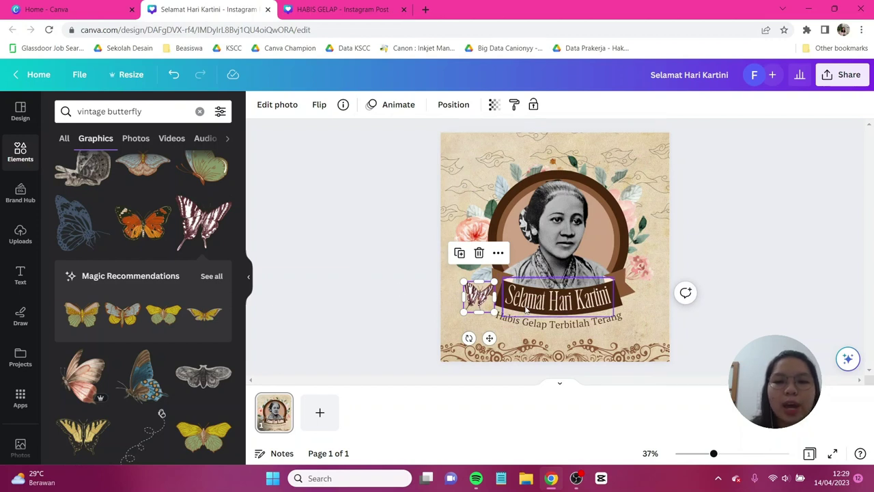
Duplicate the butterfly, place a smaller copy above the flowers right of the portrait and flip it horizontally
key(ctrl+d)
drag(482, 301, 646, 196)
click(319, 106)
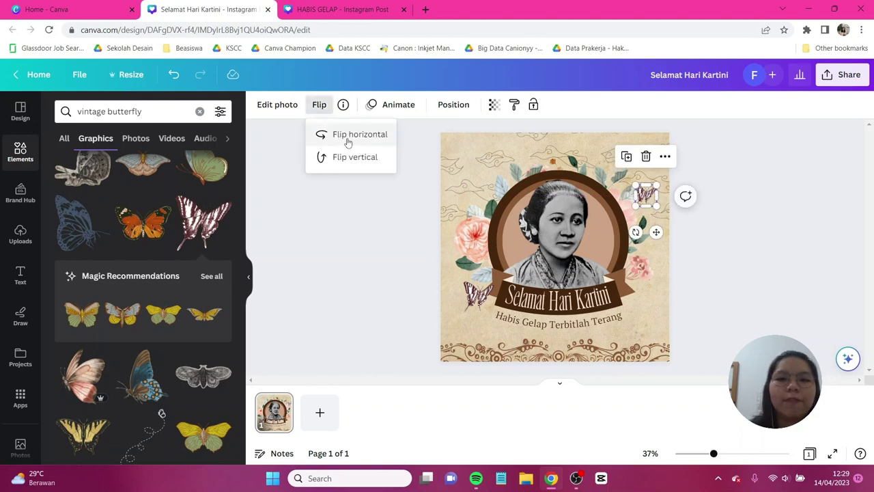
click(348, 136)
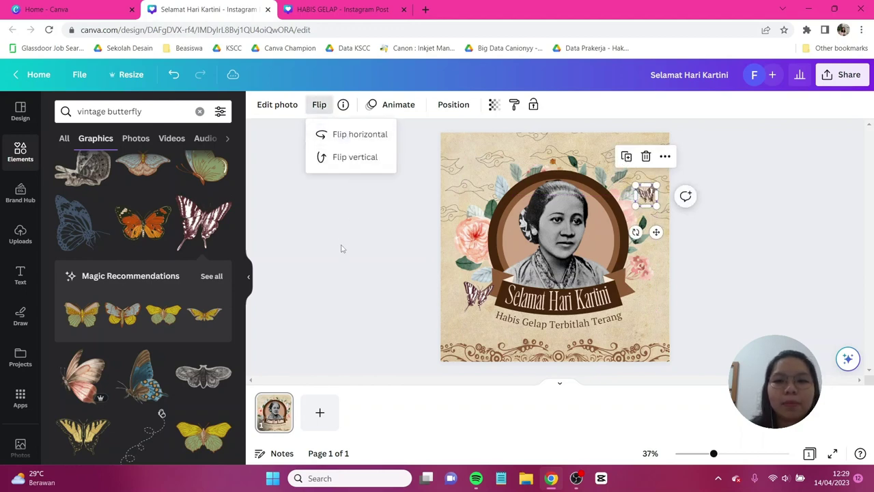
click(136, 138)
scroll(131, 237, down, 5)
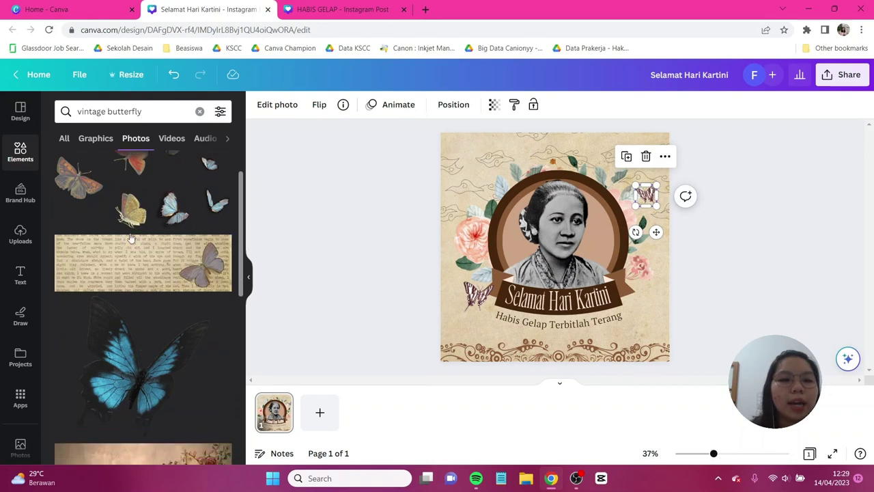
scroll(131, 238, down, 1)
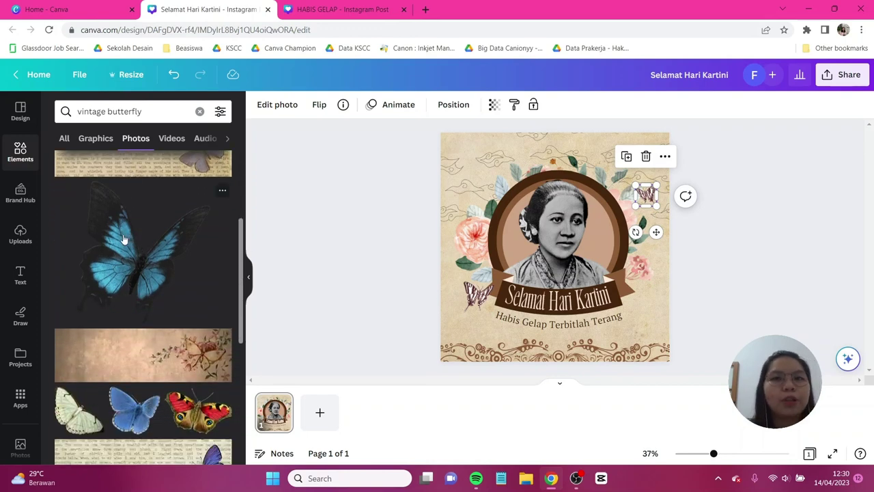
click(749, 234)
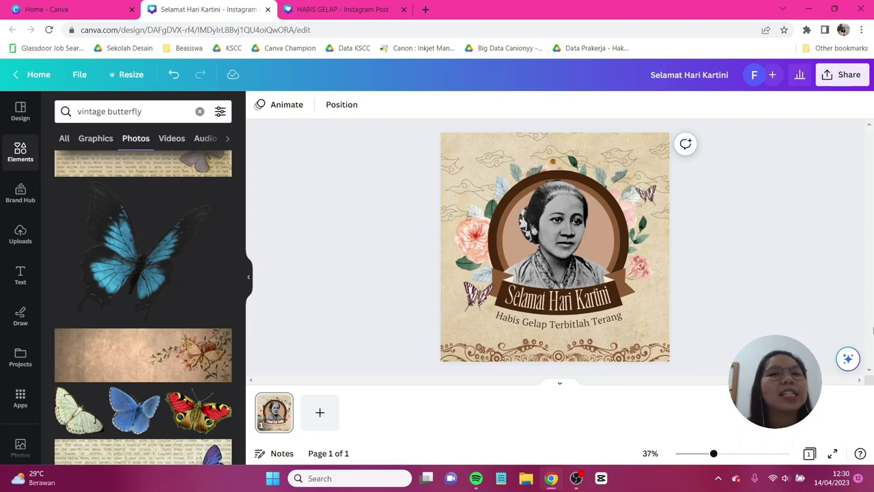
Open the design's download settings to review the PNG export options, and close them
click(844, 75)
click(741, 364)
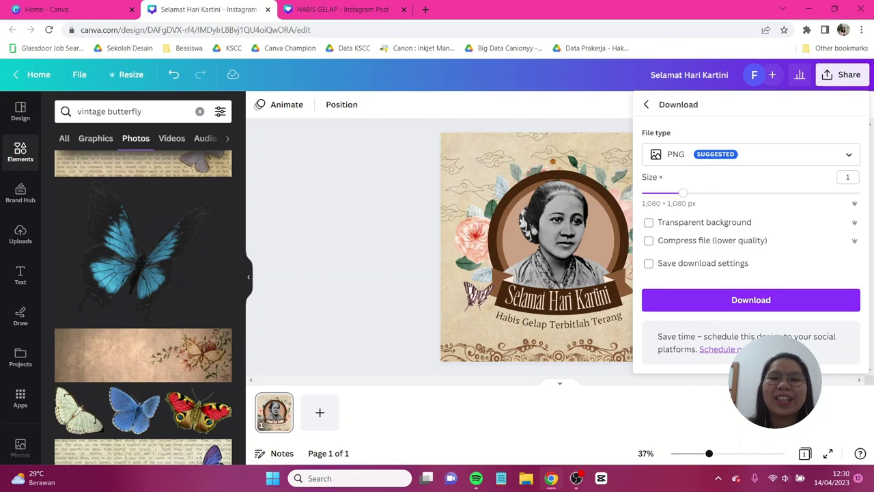
click(303, 263)
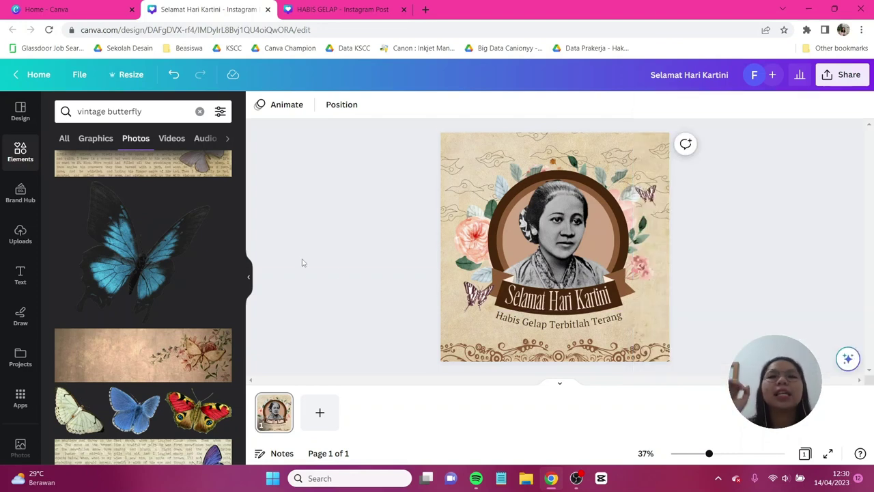